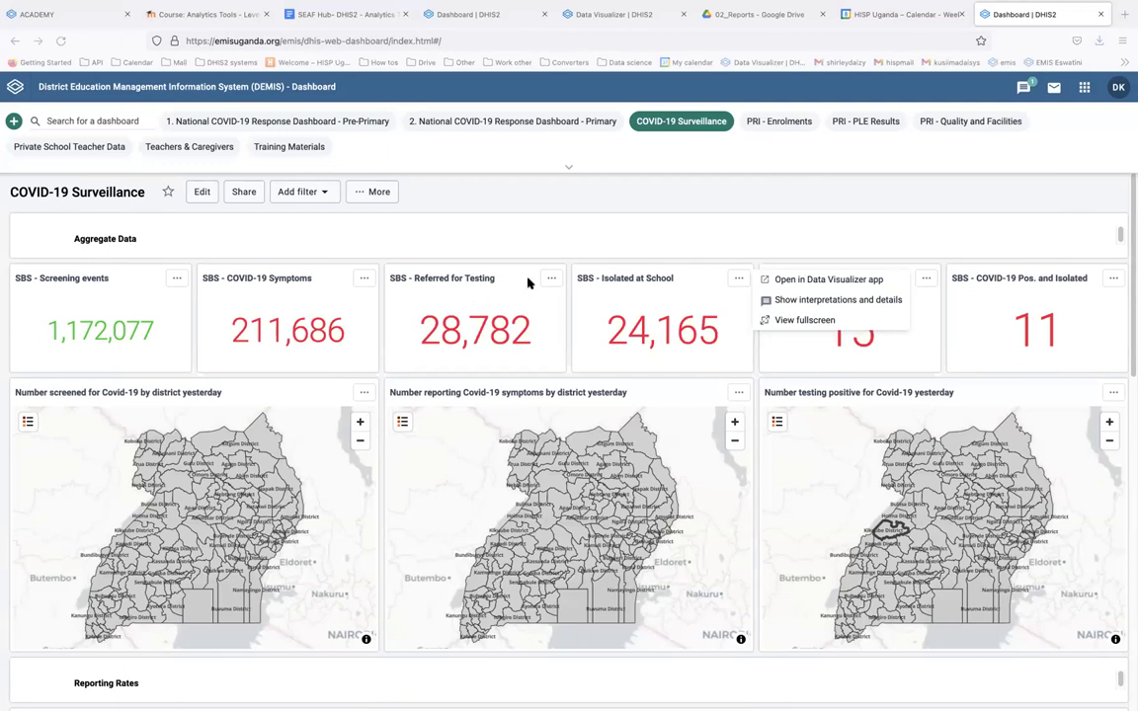
- Close the COVID-19 dashboard browser tab
{"action": "left_click", "coordinate": [1084, 88]}
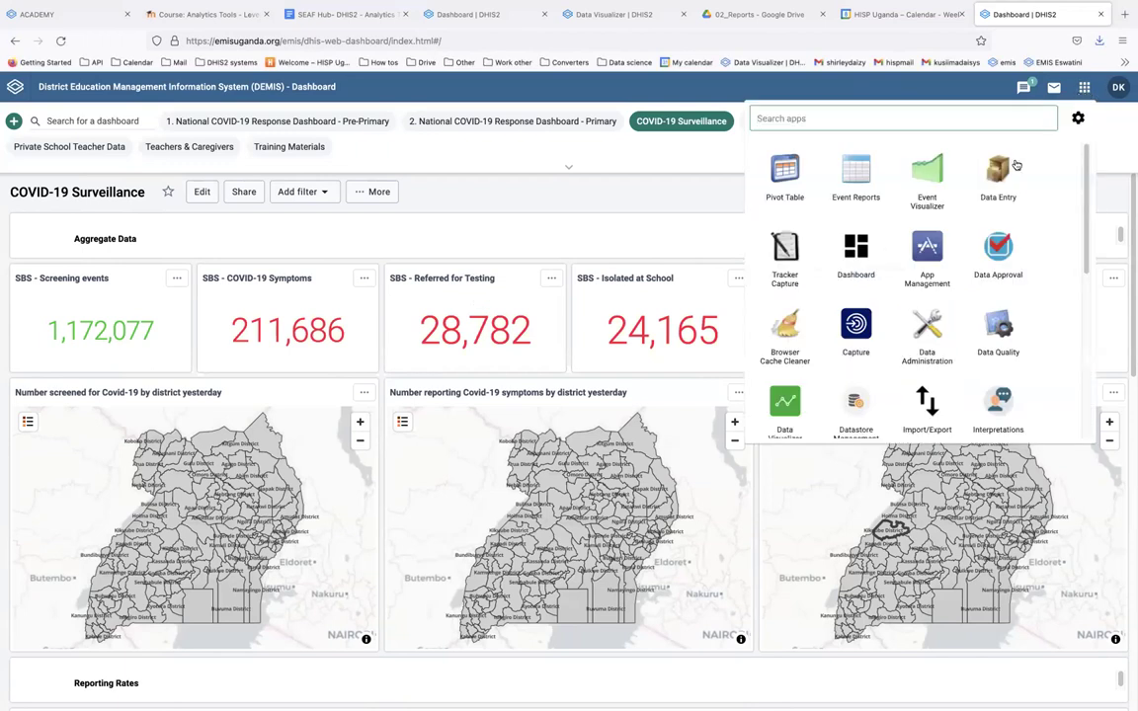
{"action": "left_click", "coordinate": [603, 192]}
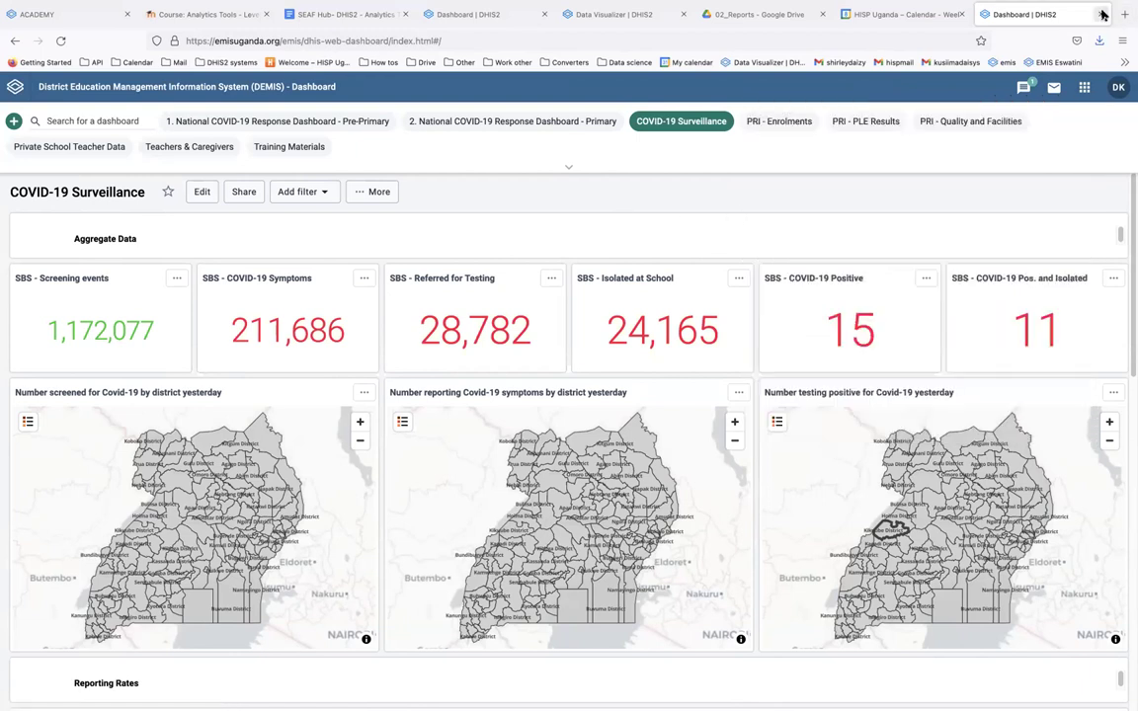
{"action": "key", "text": "ctrl+w"}
- Return to the Analytics Tools Dashboard tab and launch the Reports app from the apps menu
{"action": "left_click", "coordinate": [612, 18]}
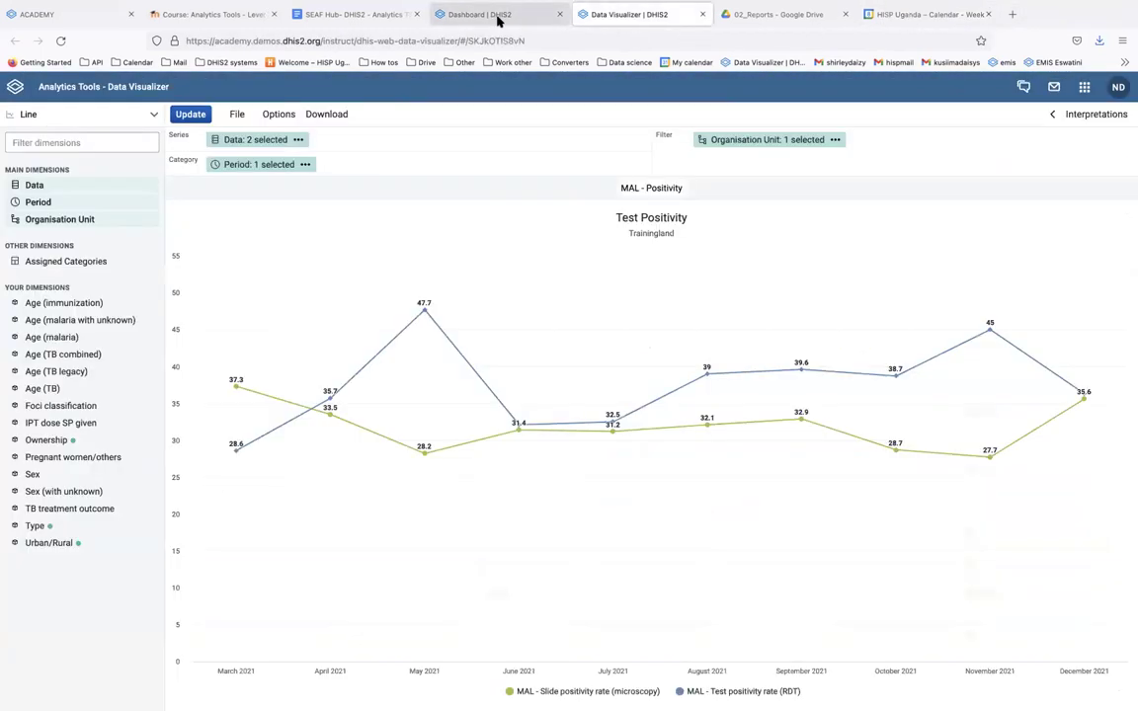
{"action": "left_click", "coordinate": [459, 18]}
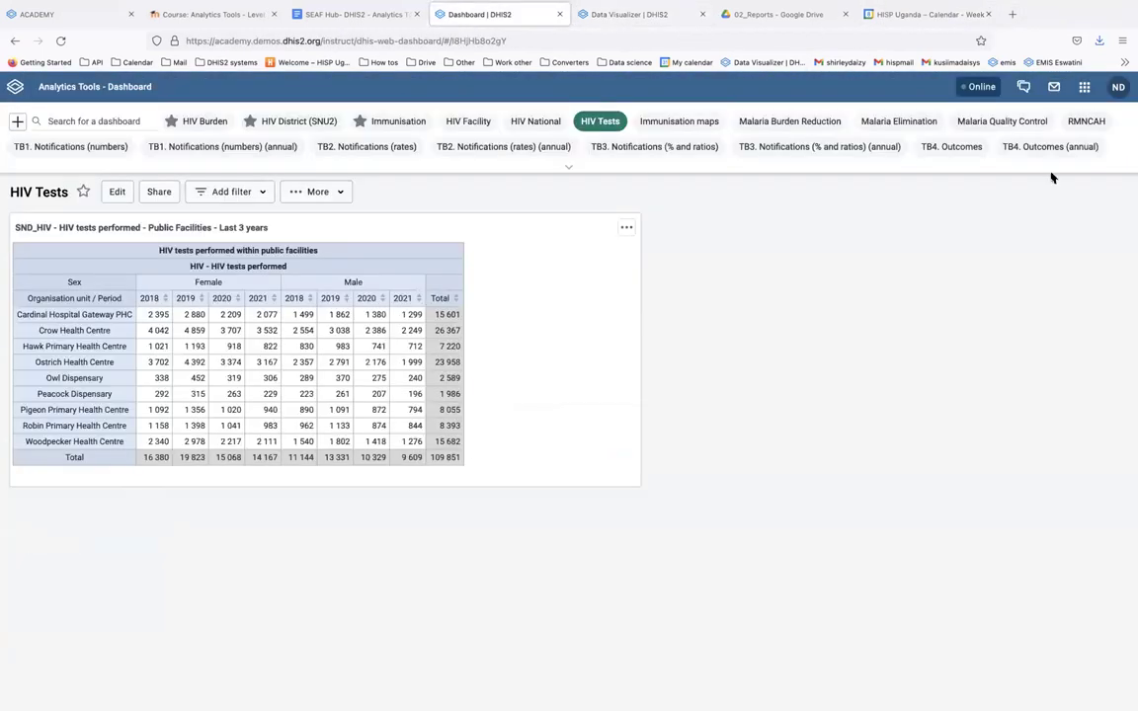
{"action": "left_click", "coordinate": [1084, 89]}
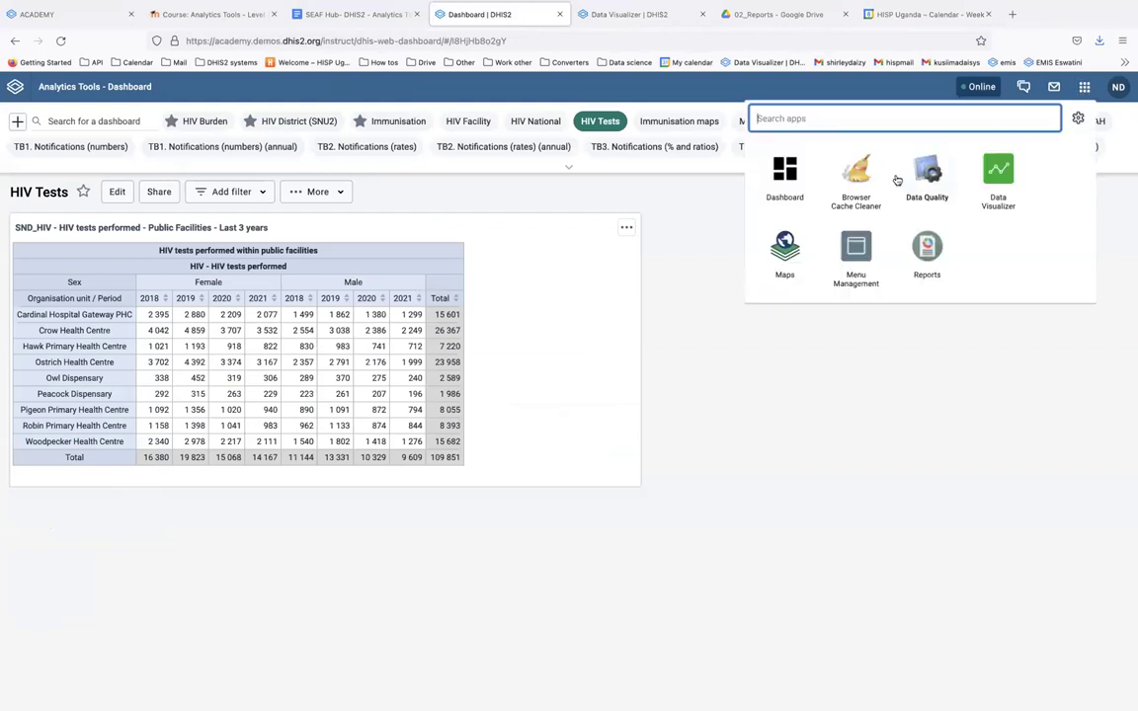
{"action": "left_click", "coordinate": [926, 255]}
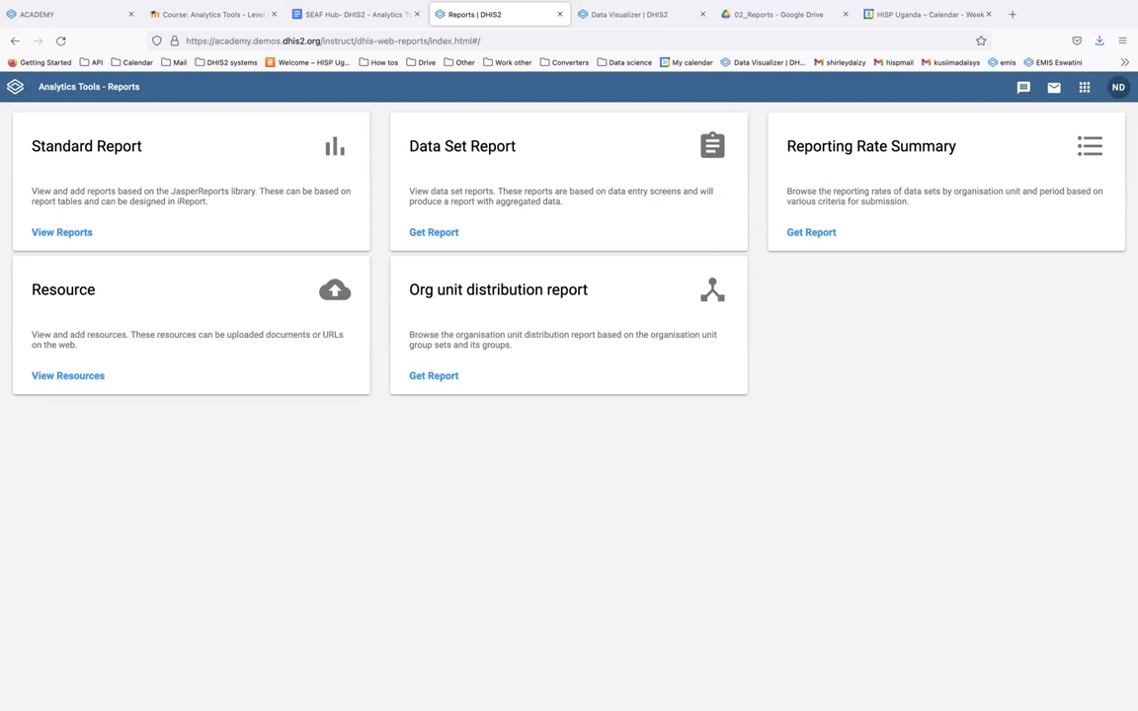
- Choose the Data Set Report card on the Reports home page
{"action": "left_click", "coordinate": [483, 169]}
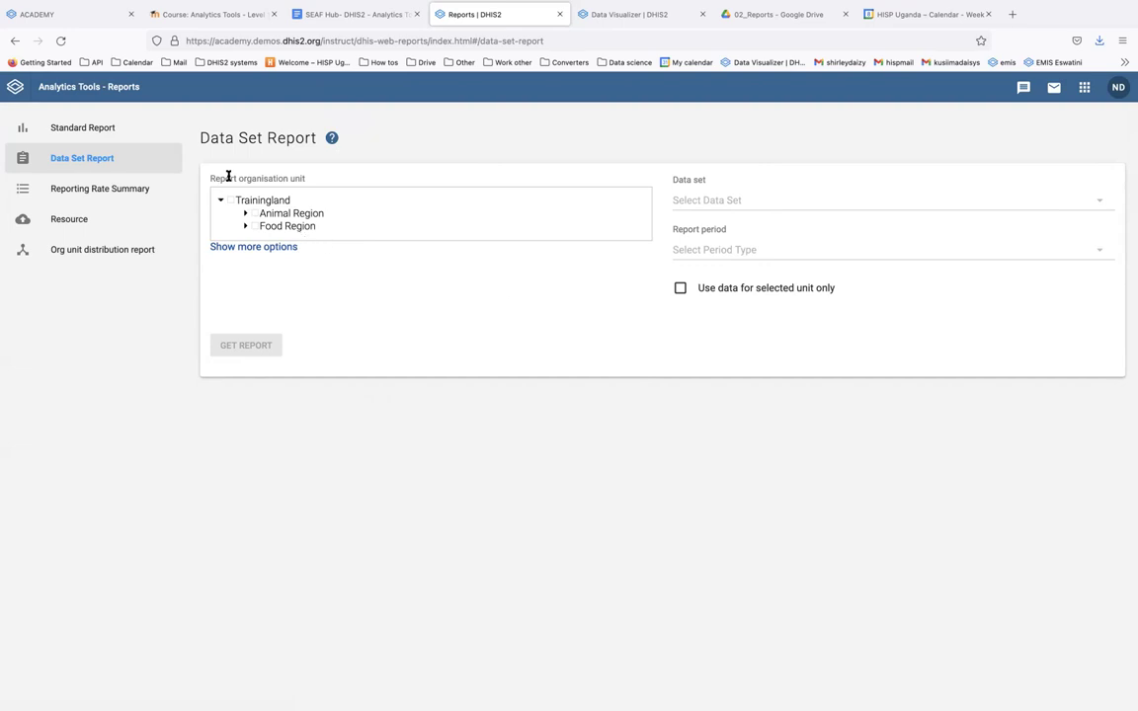
- Expand Animal Region and select Bird District as the organisation unit
{"action": "left_click_drag", "start_coordinate": [210, 179], "coordinate": [281, 179]}
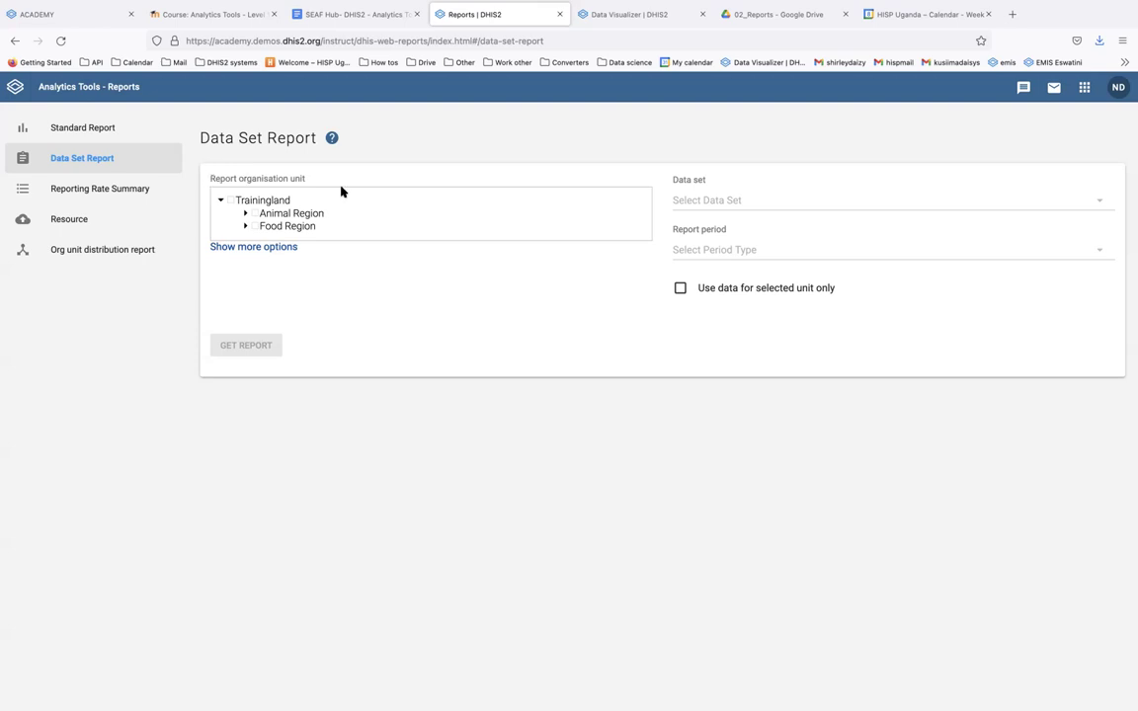
{"action": "left_click", "coordinate": [245, 214]}
{"action": "left_click", "coordinate": [245, 214]}
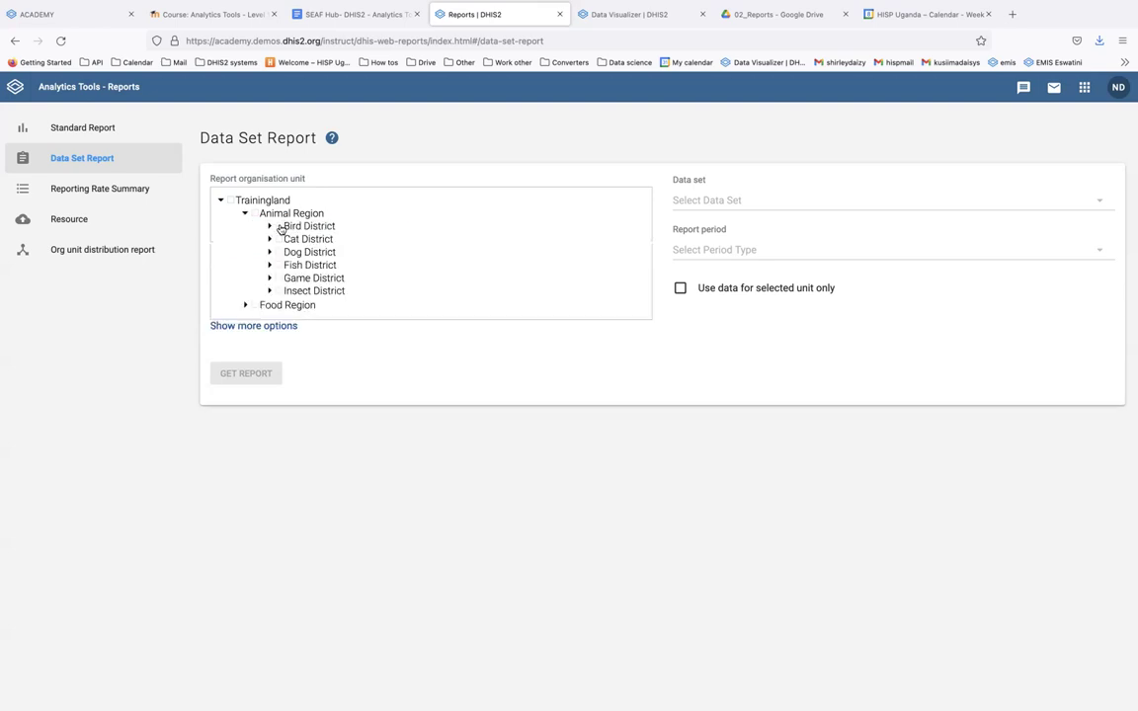
{"action": "left_click", "coordinate": [309, 226]}
- Set the Immunisation data set with the Monthly period March 2021, then get the report
{"action": "left_click", "coordinate": [696, 203]}
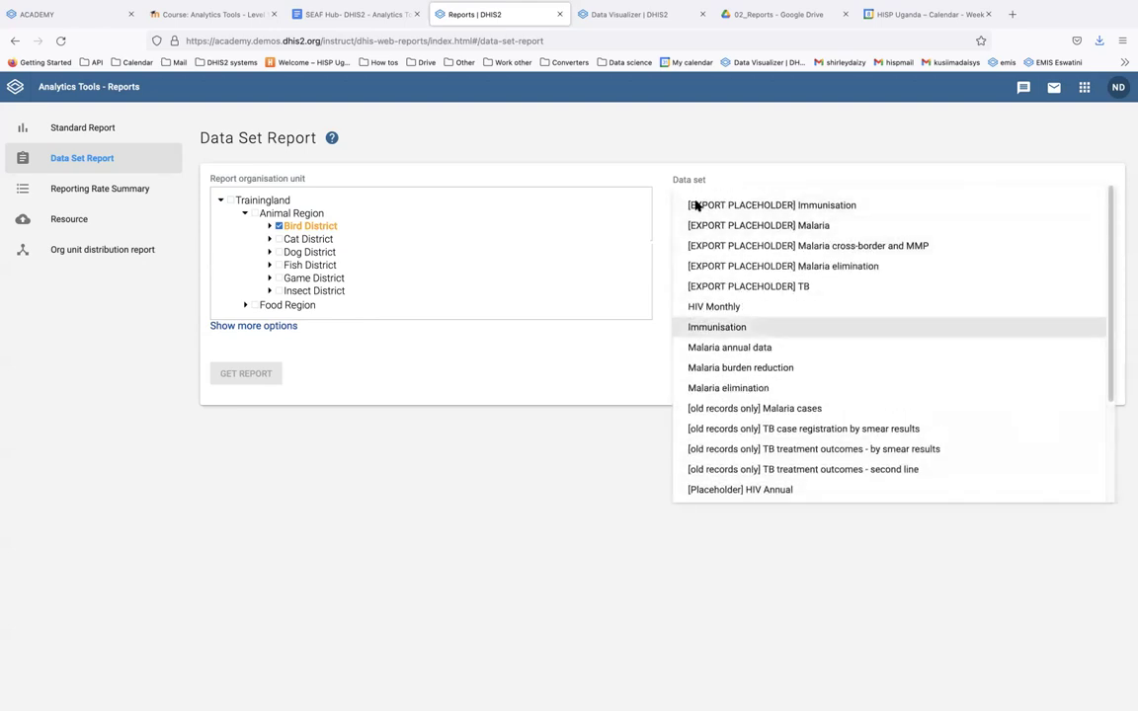
{"action": "left_click", "coordinate": [695, 325]}
{"action": "left_click", "coordinate": [706, 248]}
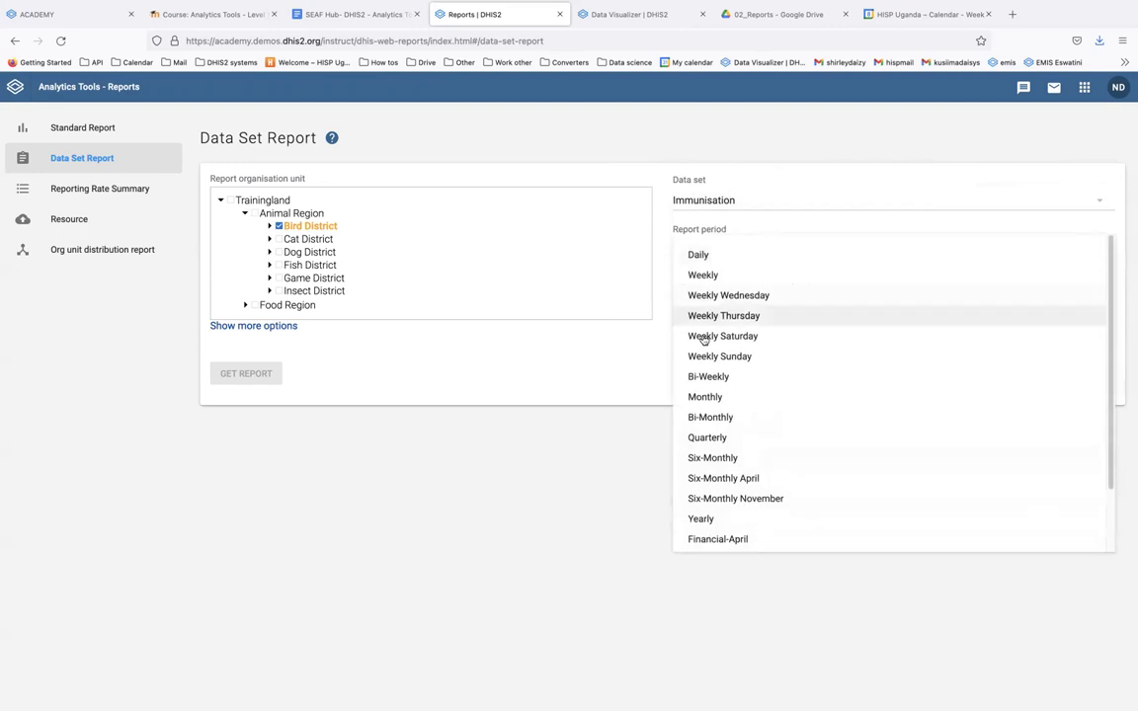
{"action": "left_click", "coordinate": [707, 397]}
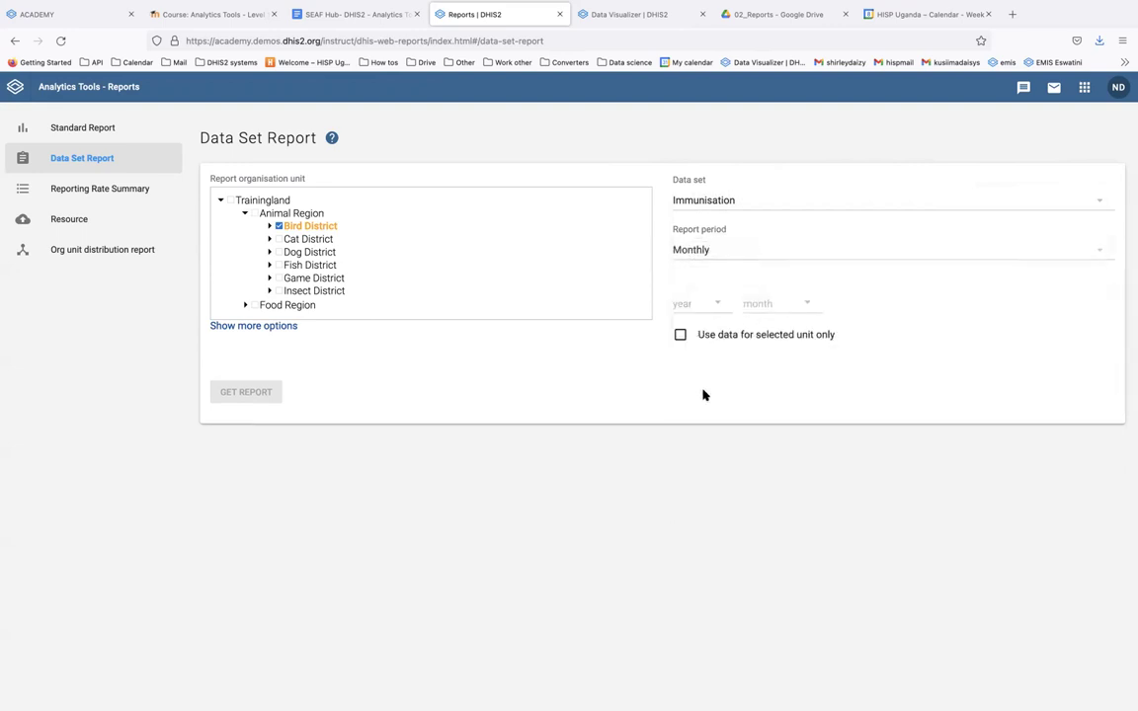
{"action": "left_click", "coordinate": [689, 310]}
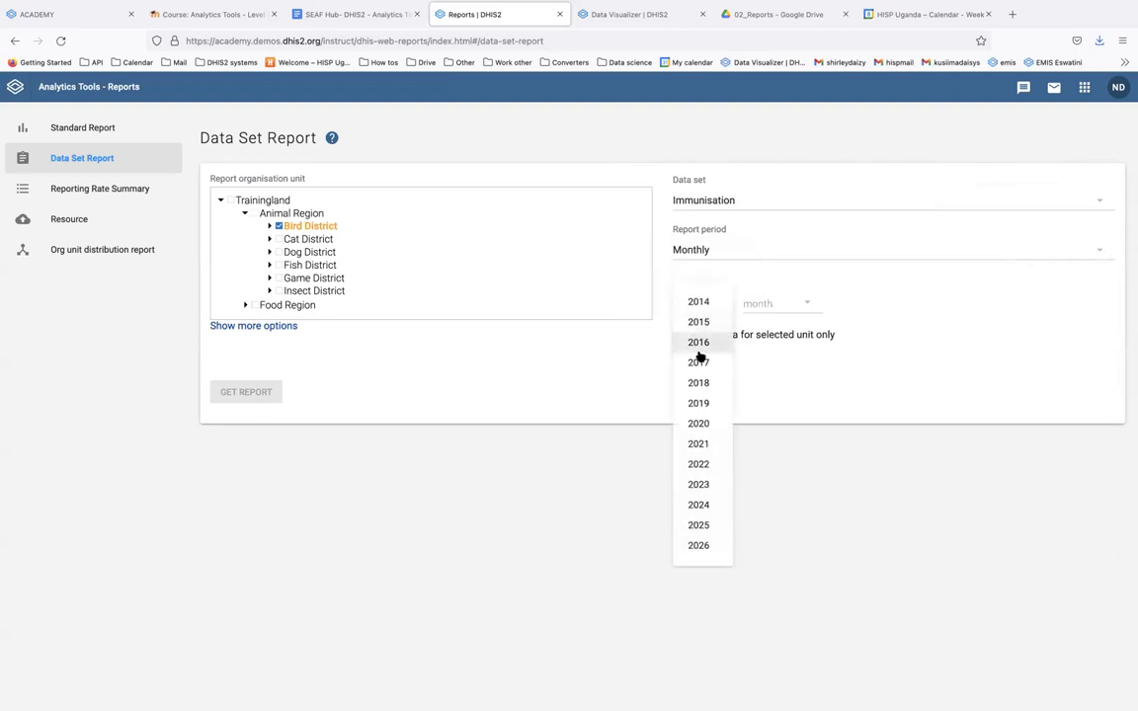
{"action": "left_click", "coordinate": [699, 444]}
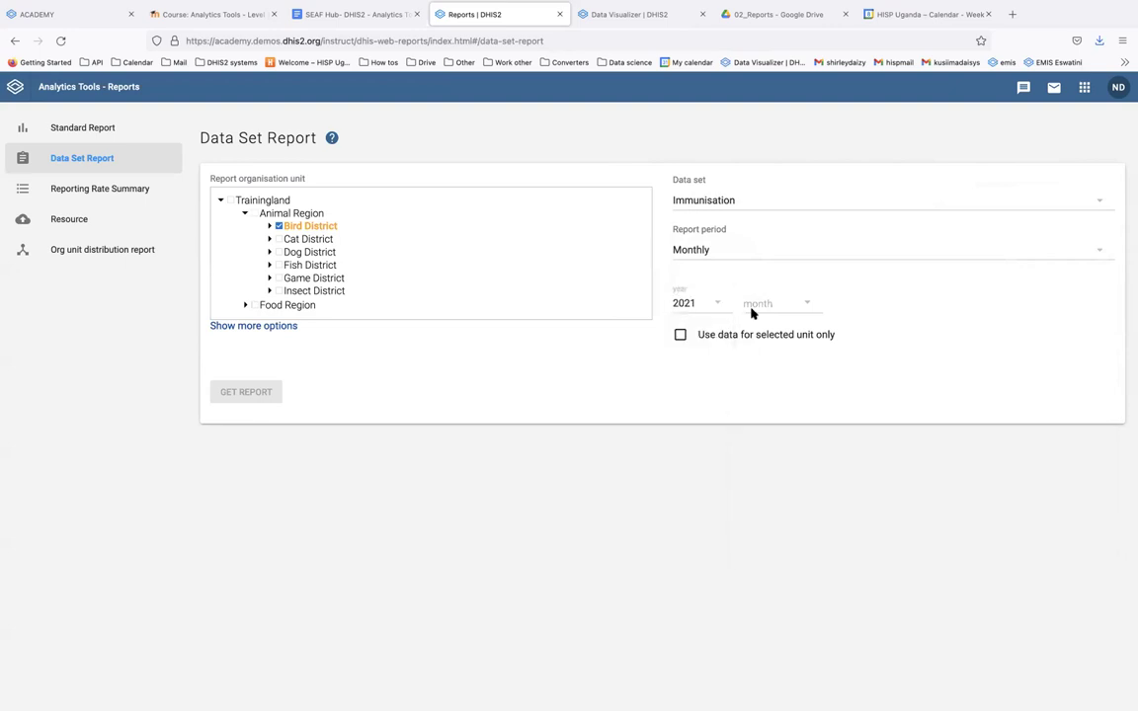
{"action": "left_click", "coordinate": [756, 306]}
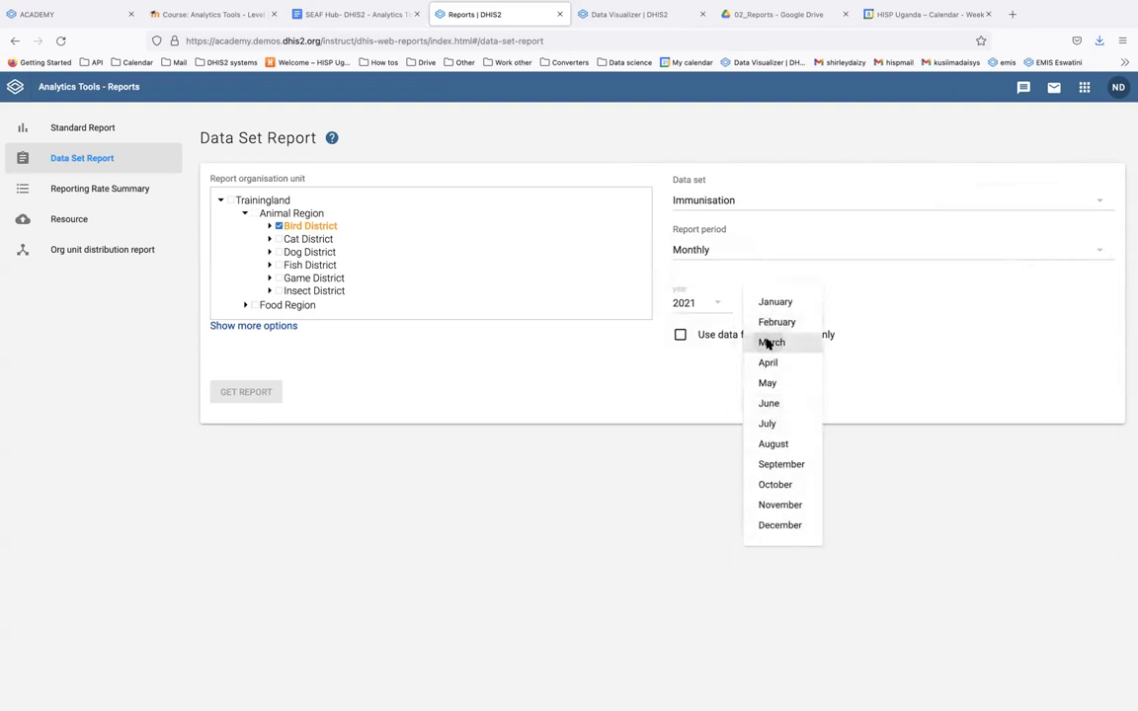
{"action": "left_click", "coordinate": [768, 342]}
{"action": "left_click", "coordinate": [239, 399]}
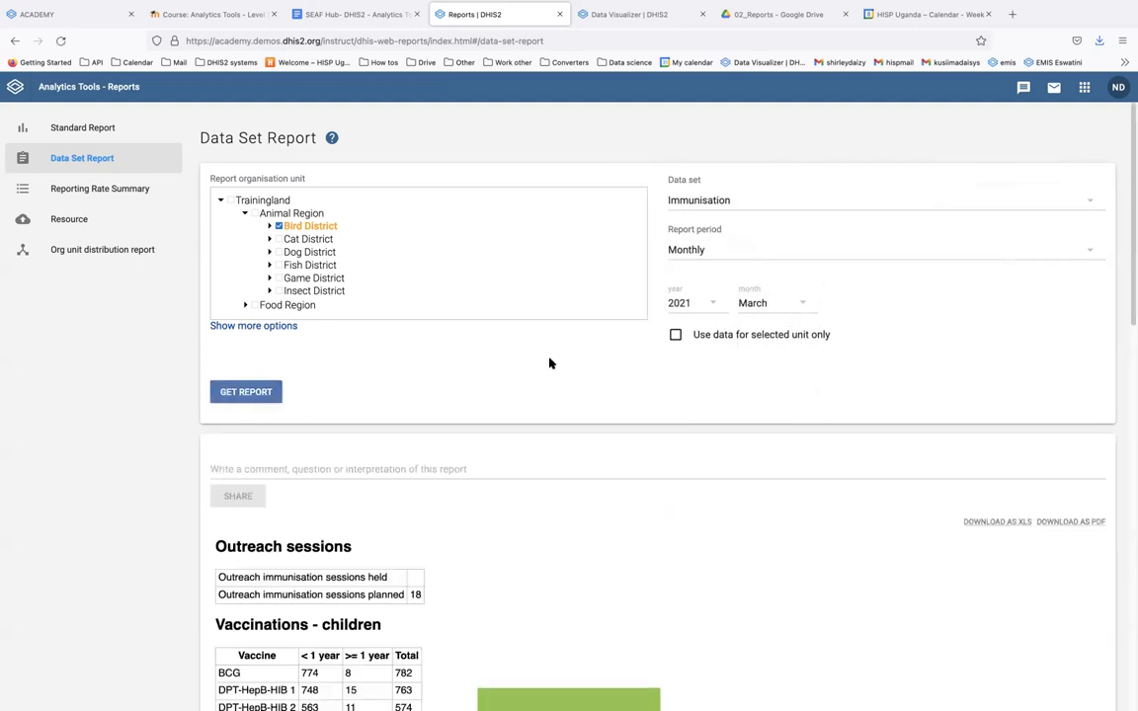
{"action": "scroll", "coordinate": [568, 386], "scroll_direction": "down", "scroll_amount": 5}
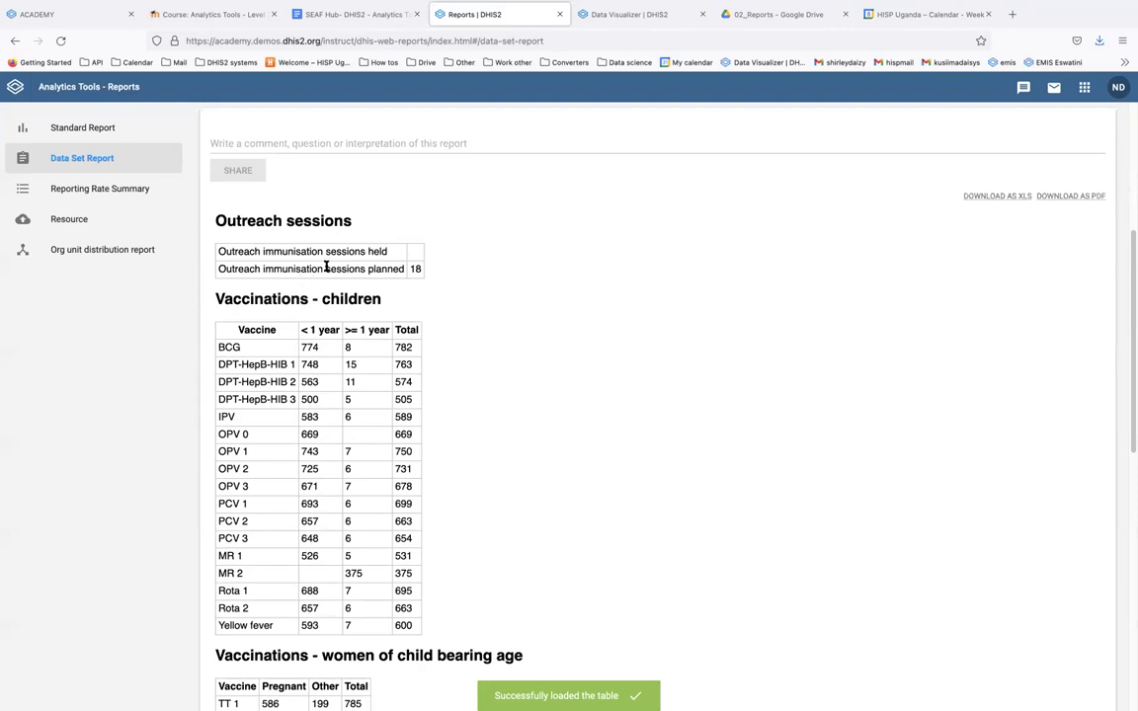
{"action": "scroll", "coordinate": [349, 346], "scroll_direction": "down", "scroll_amount": 1}
{"action": "scroll", "coordinate": [350, 346], "scroll_direction": "down", "scroll_amount": 2}
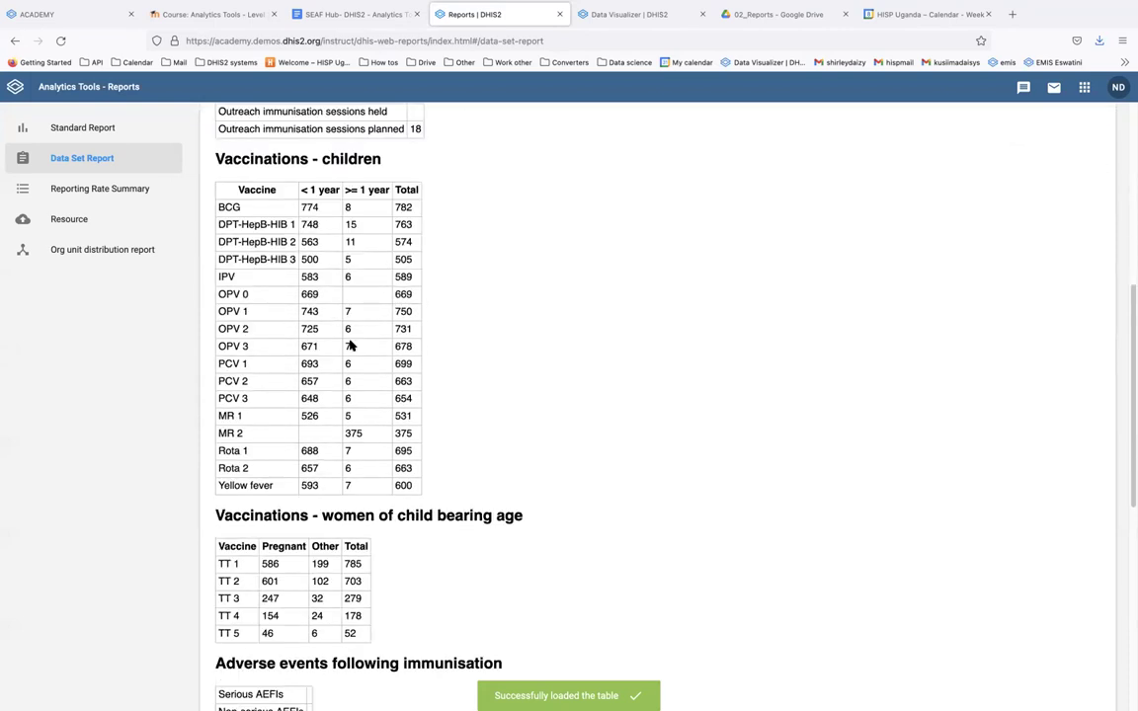
{"action": "scroll", "coordinate": [350, 346], "scroll_direction": "down", "scroll_amount": 3}
{"action": "scroll", "coordinate": [349, 346], "scroll_direction": "down", "scroll_amount": 4}
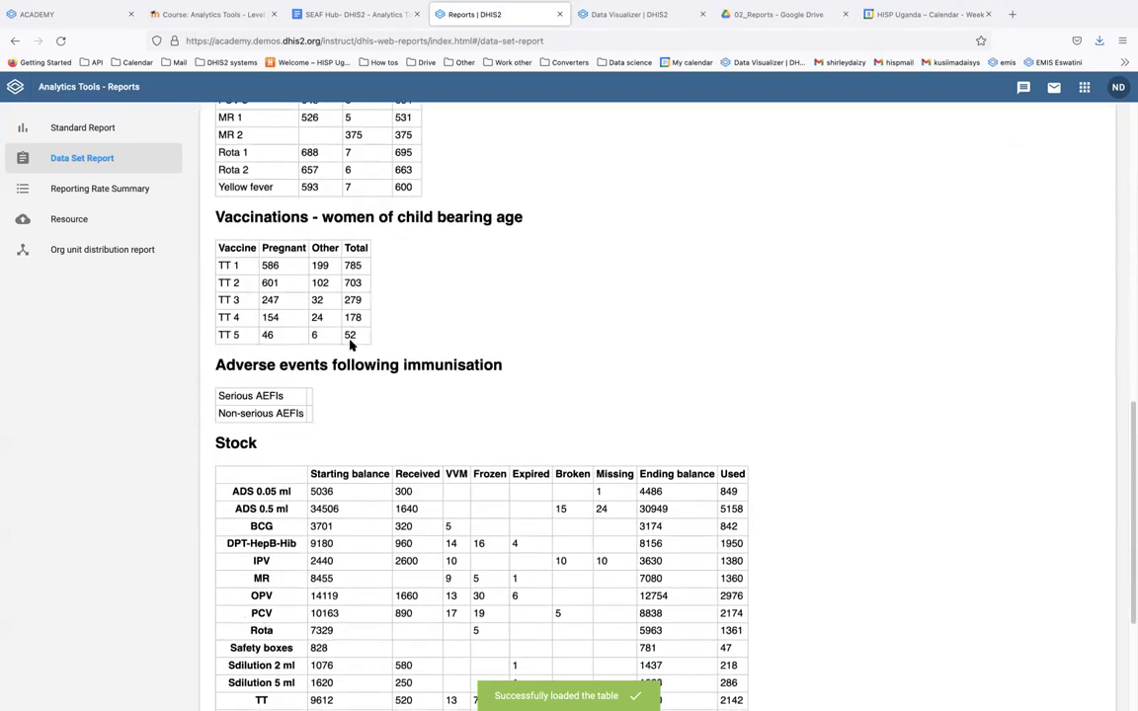
{"action": "scroll", "coordinate": [349, 346], "scroll_direction": "up", "scroll_amount": 1}
{"action": "scroll", "coordinate": [350, 346], "scroll_direction": "up", "scroll_amount": 15}
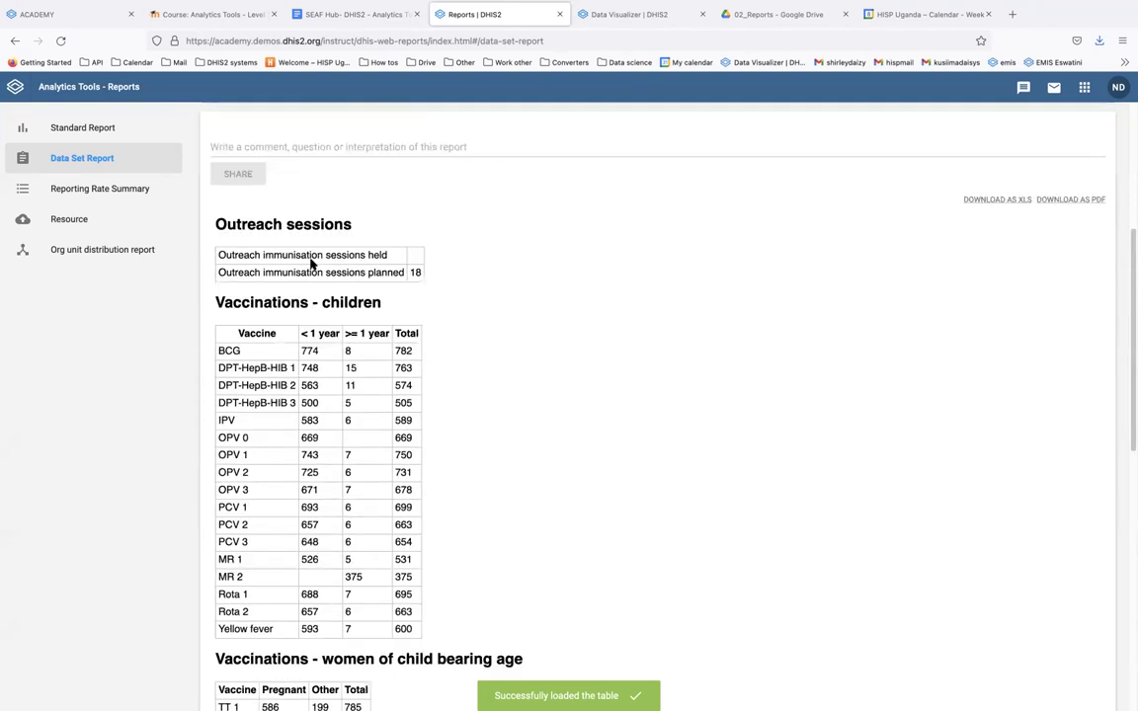
{"action": "left_click", "coordinate": [270, 227]}
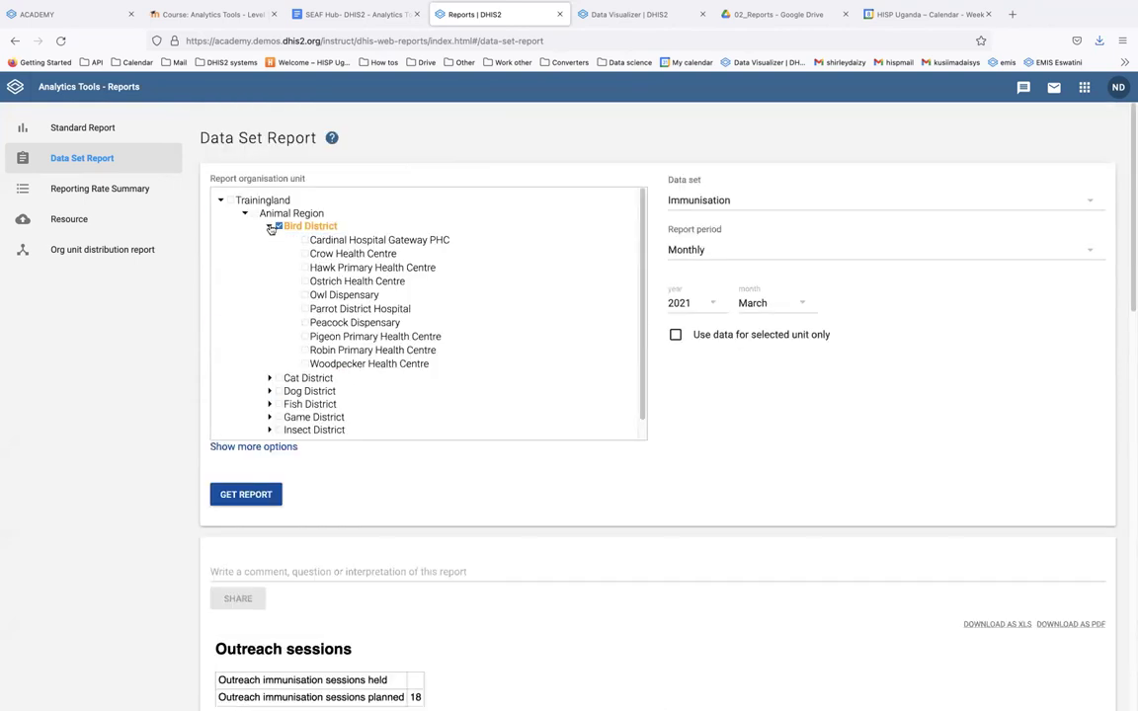
{"action": "left_click", "coordinate": [269, 226]}
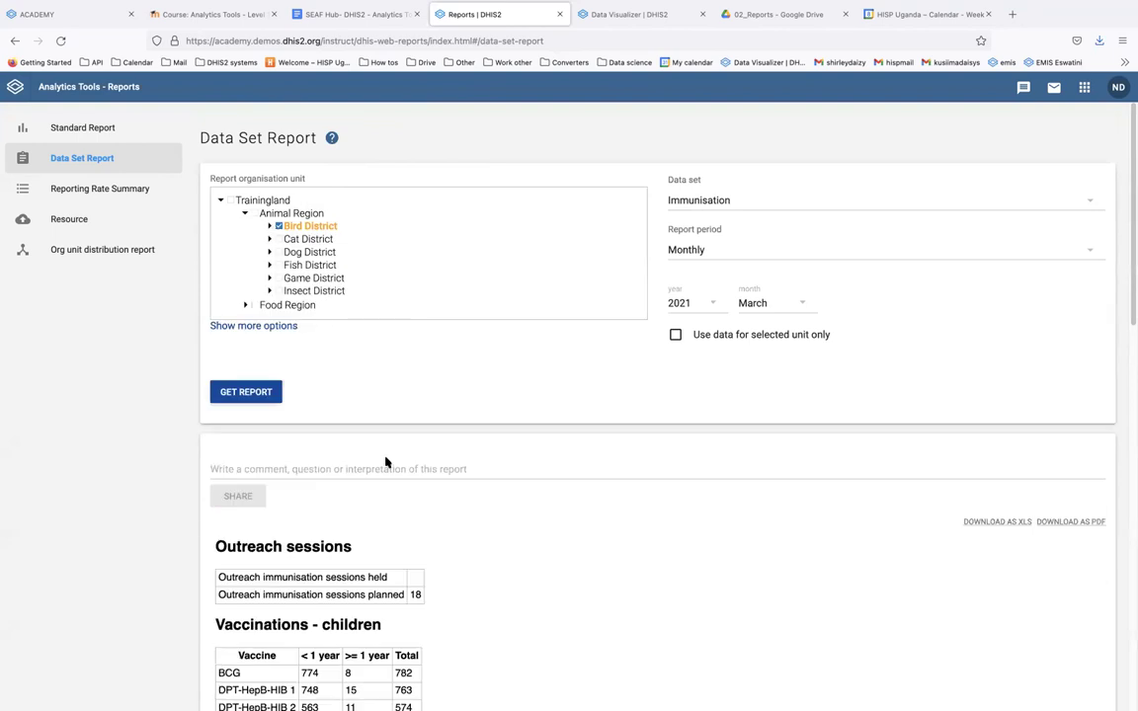
{"action": "scroll", "coordinate": [386, 464], "scroll_direction": "down", "scroll_amount": 5}
{"action": "scroll", "coordinate": [387, 460], "scroll_direction": "down", "scroll_amount": 1}
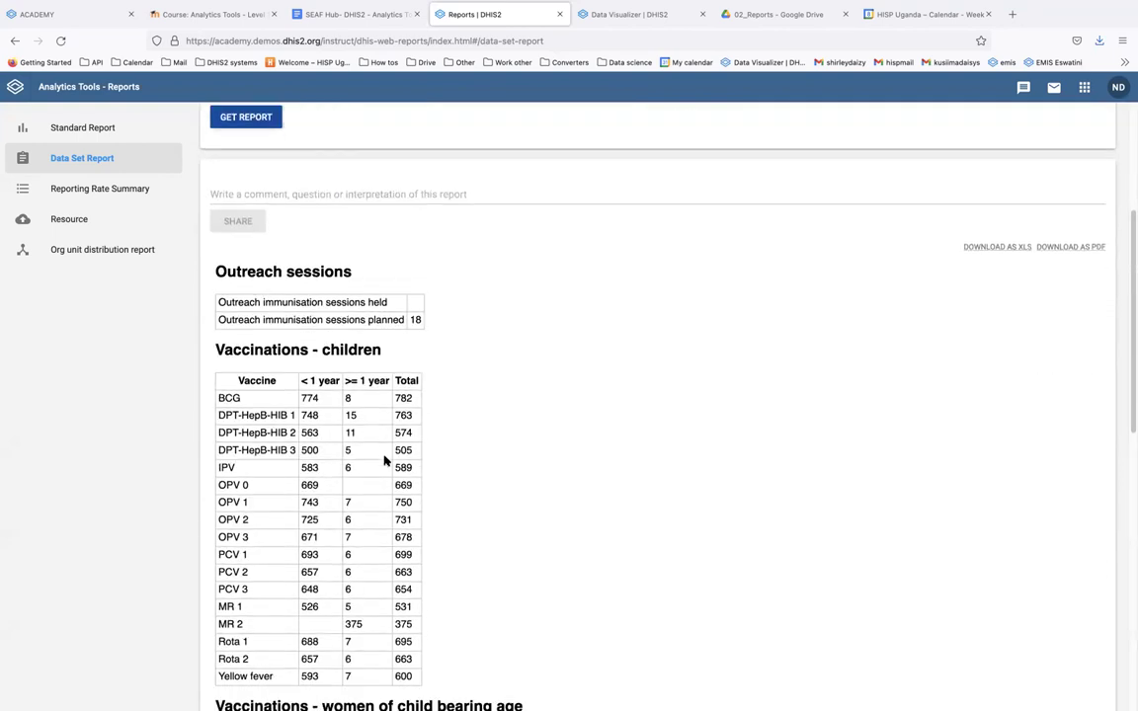
{"action": "scroll", "coordinate": [386, 460], "scroll_direction": "down", "scroll_amount": 1}
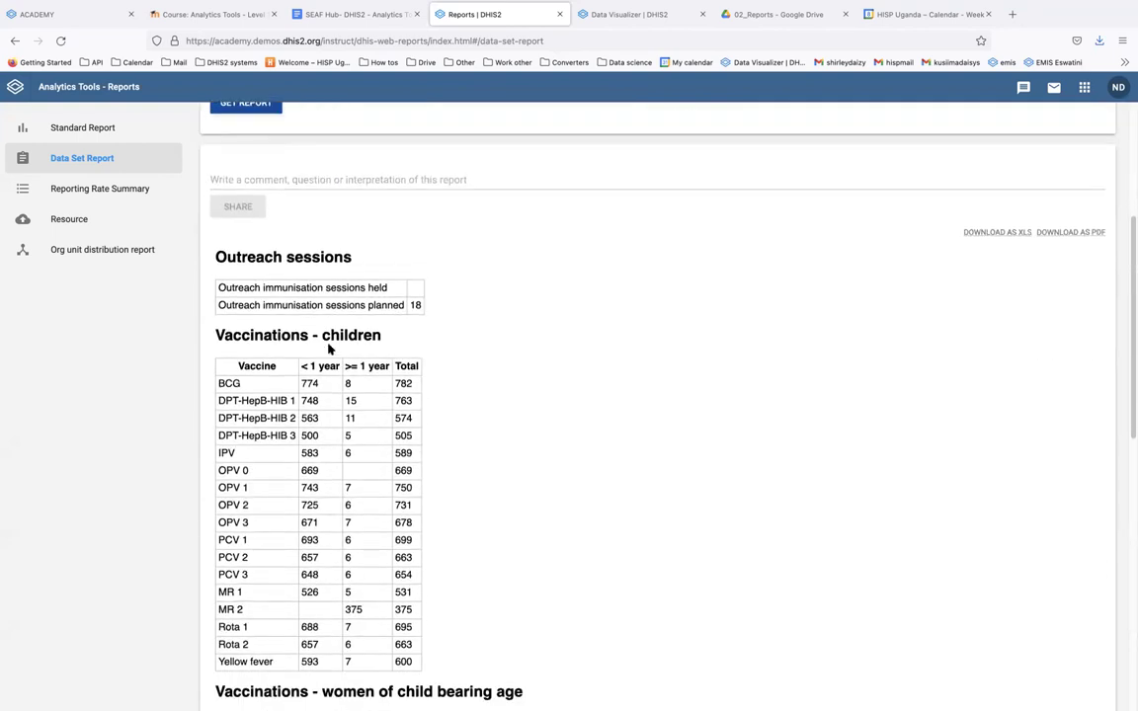
{"action": "scroll", "coordinate": [327, 350], "scroll_direction": "down", "scroll_amount": 1}
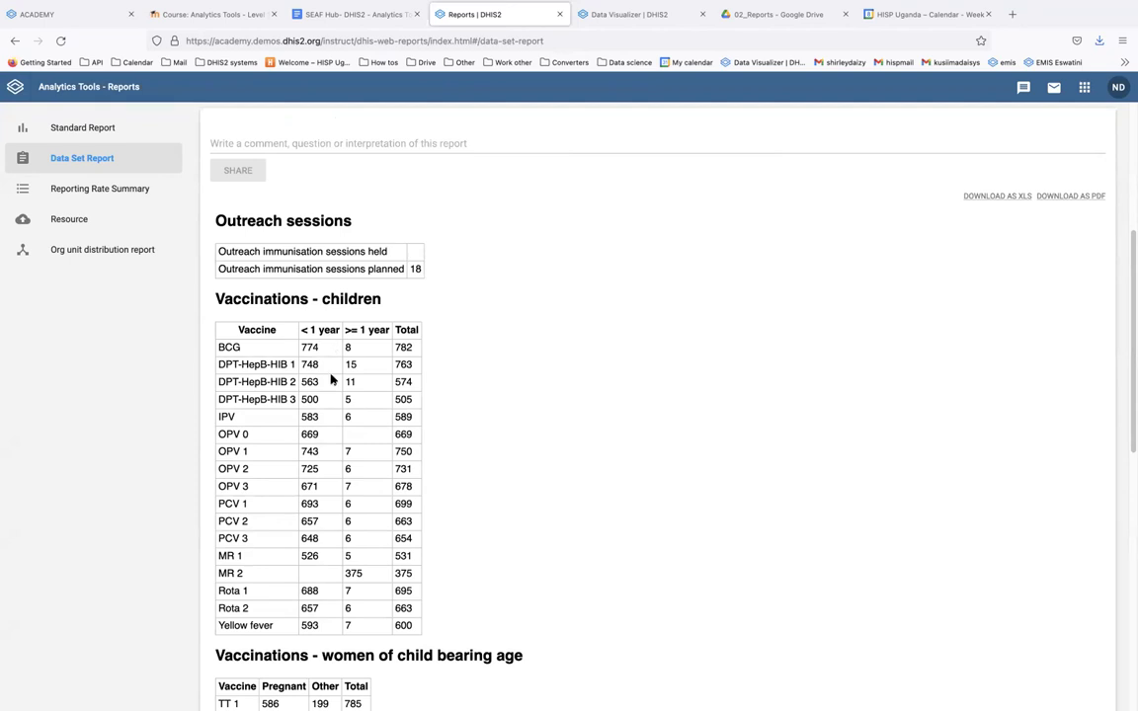
{"action": "scroll", "coordinate": [374, 487], "scroll_direction": "down", "scroll_amount": 5}
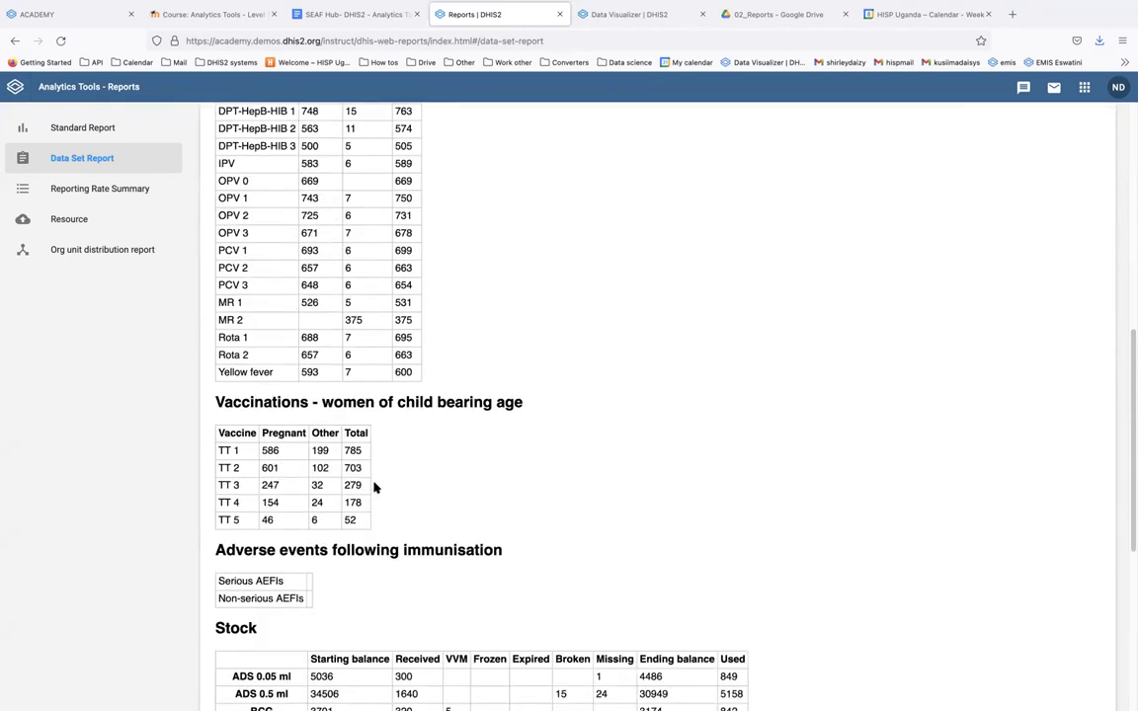
{"action": "scroll", "coordinate": [374, 487], "scroll_direction": "down", "scroll_amount": 5}
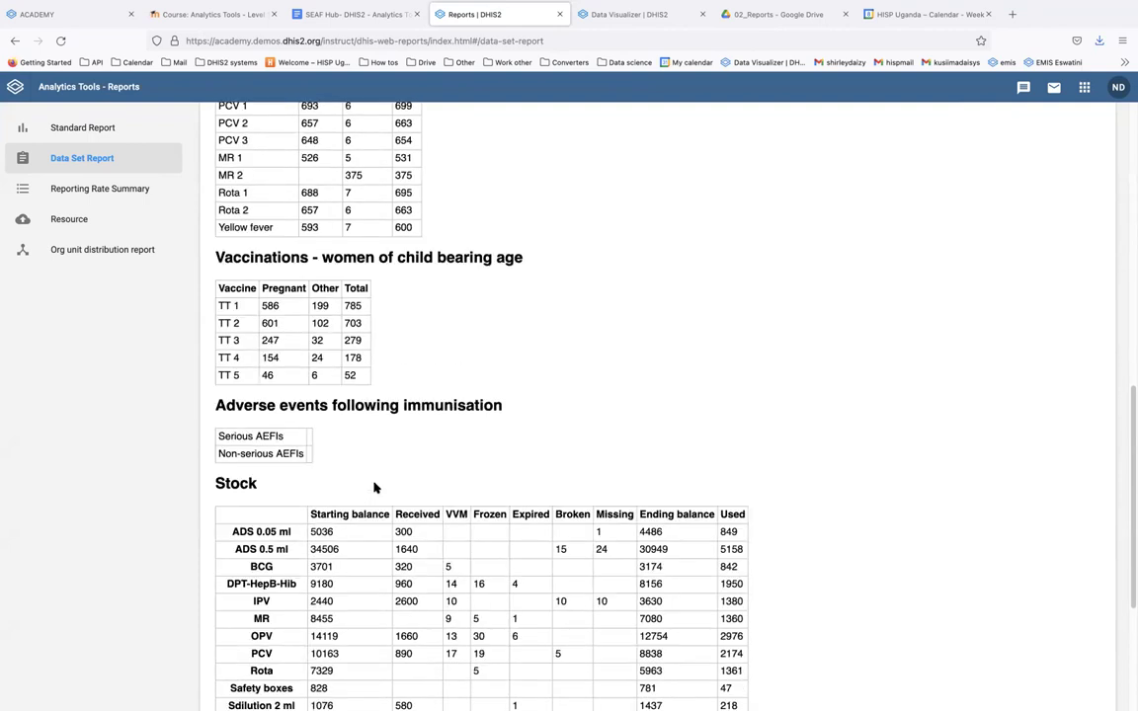
{"action": "scroll", "coordinate": [374, 485], "scroll_direction": "down", "scroll_amount": 2}
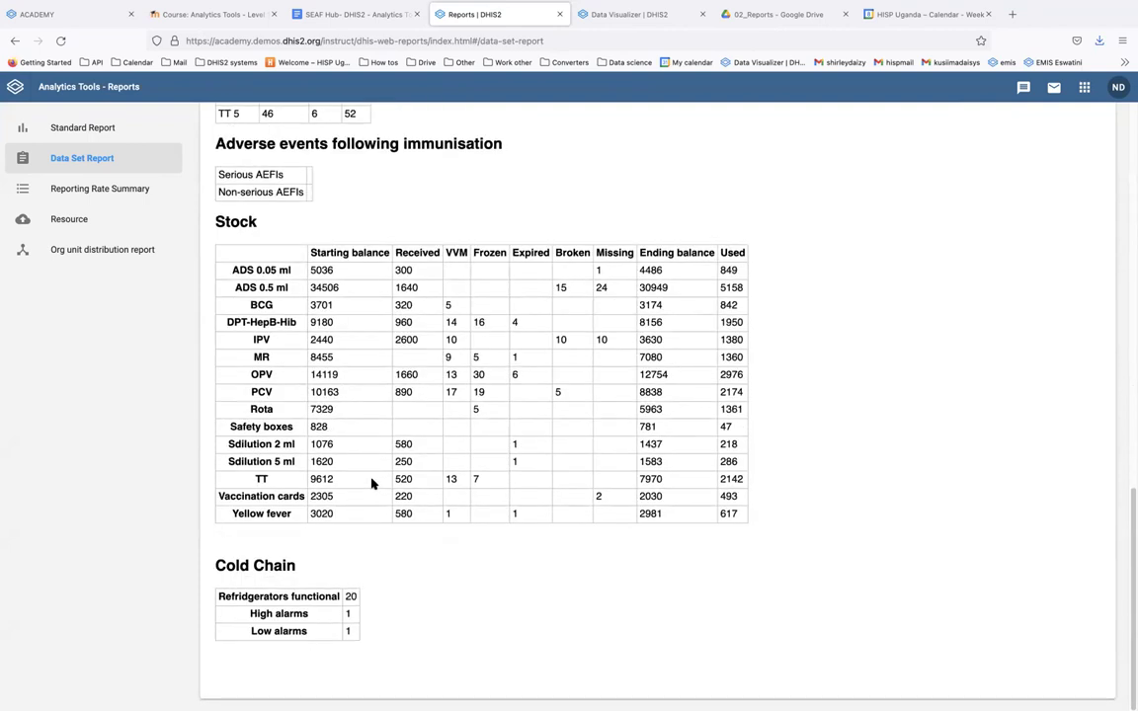
{"action": "scroll", "coordinate": [371, 483], "scroll_direction": "up", "scroll_amount": 11}
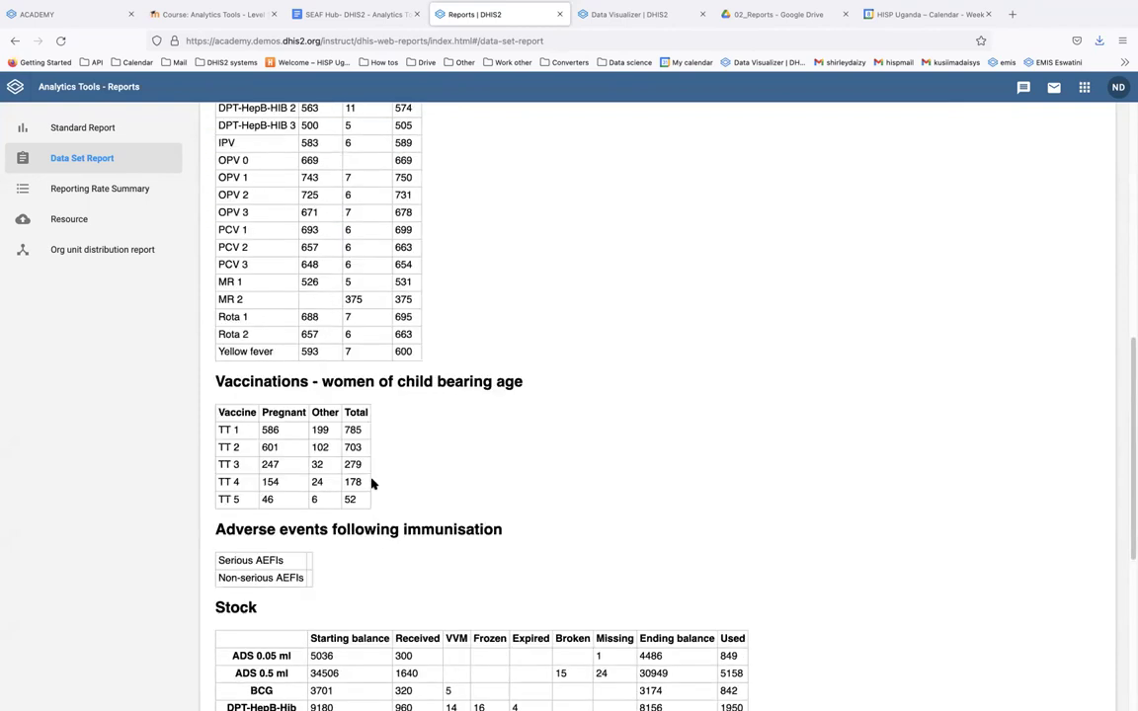
{"action": "scroll", "coordinate": [372, 483], "scroll_direction": "up", "scroll_amount": 3}
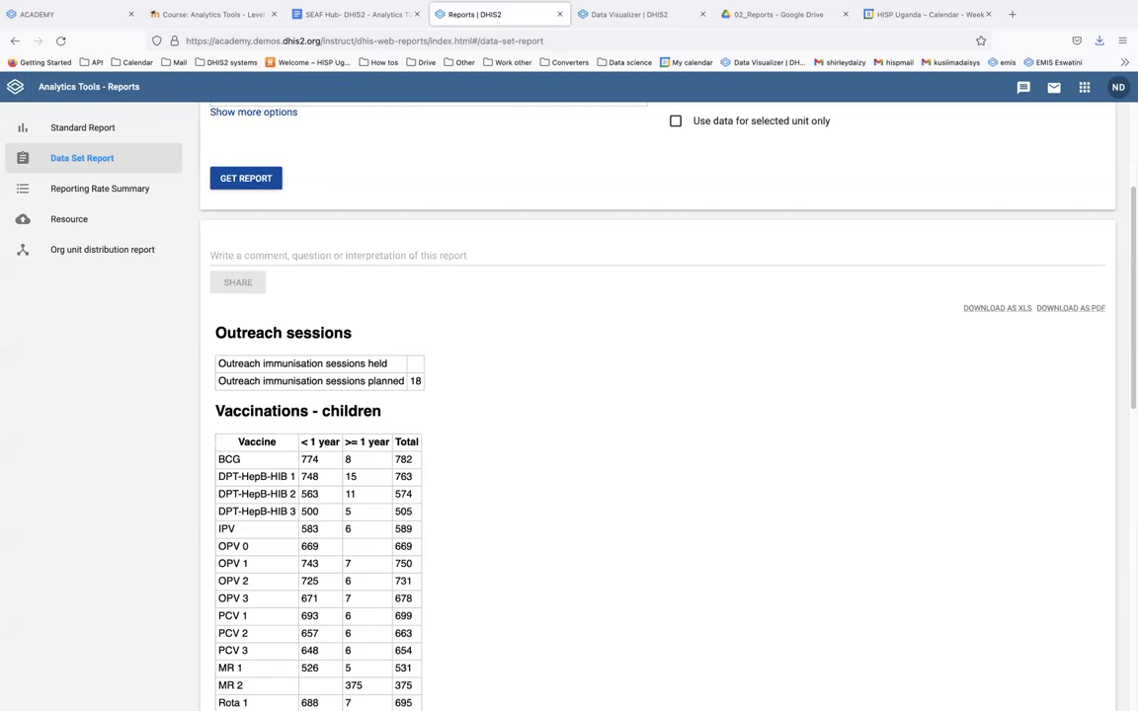
{"action": "scroll", "coordinate": [587, 378], "scroll_direction": "up", "scroll_amount": 1}
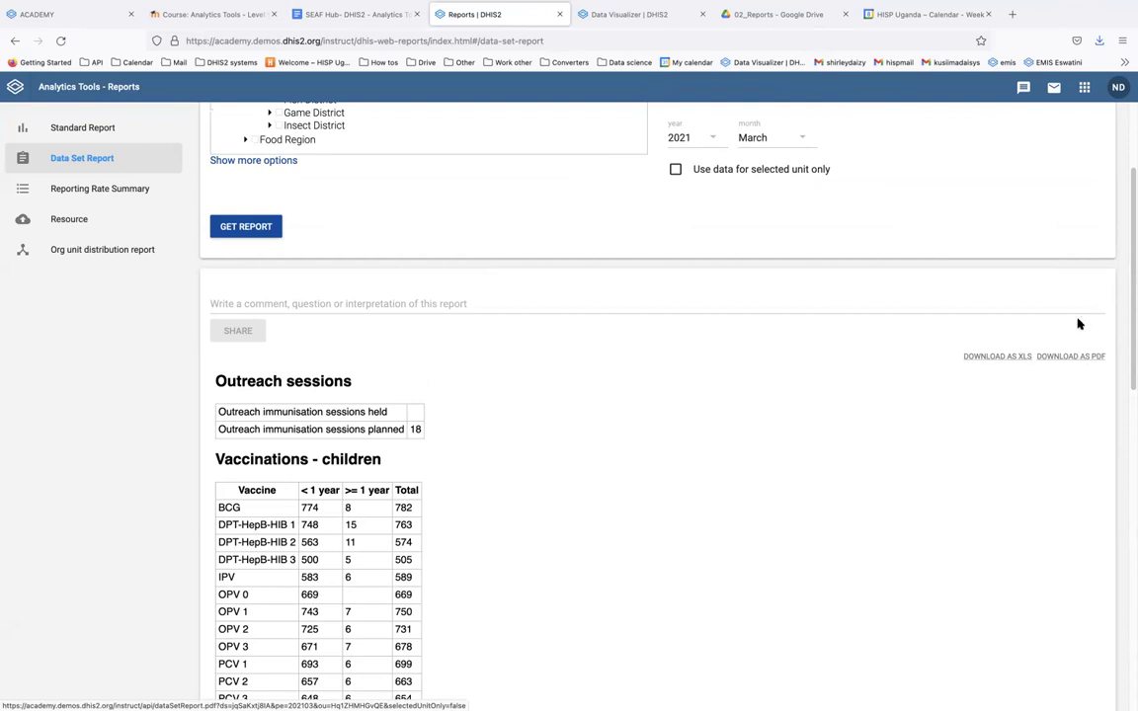
- Review the downloaded dataSetReport.pdf Immunisation tables, then go back to the Reports | DHIS2 tab
{"action": "left_click", "coordinate": [1098, 43]}
{"action": "left_click", "coordinate": [919, 71]}
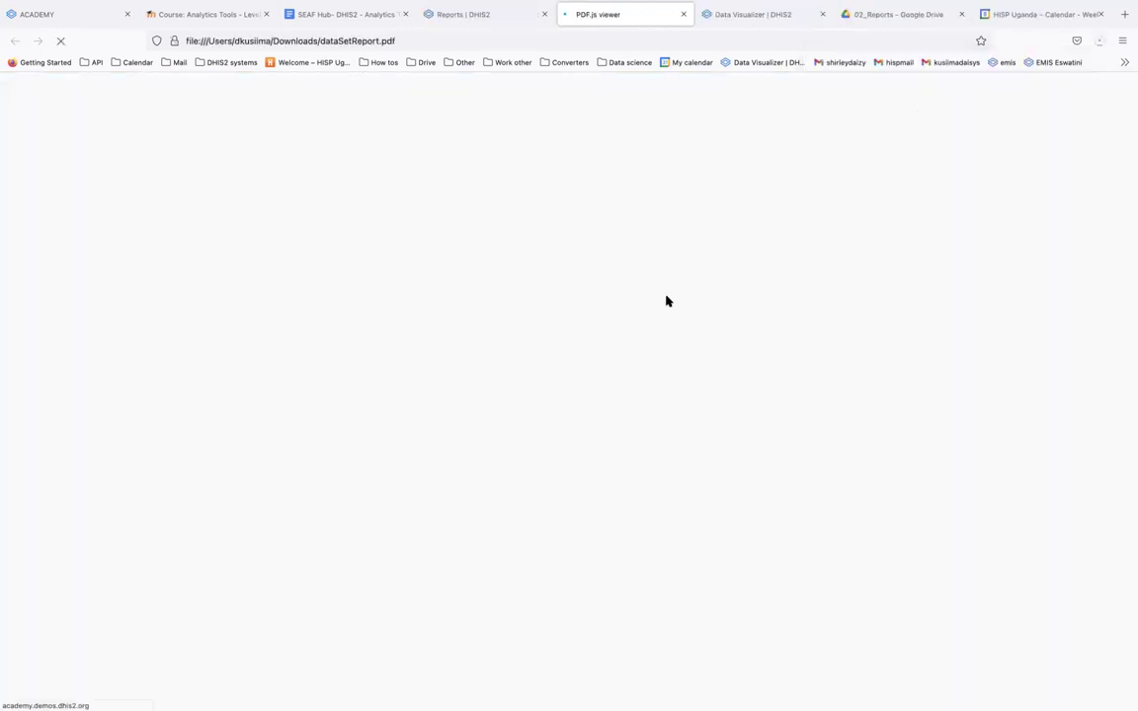
{"action": "scroll", "coordinate": [660, 330], "scroll_direction": "down", "scroll_amount": 5}
{"action": "scroll", "coordinate": [660, 333], "scroll_direction": "down", "scroll_amount": 13}
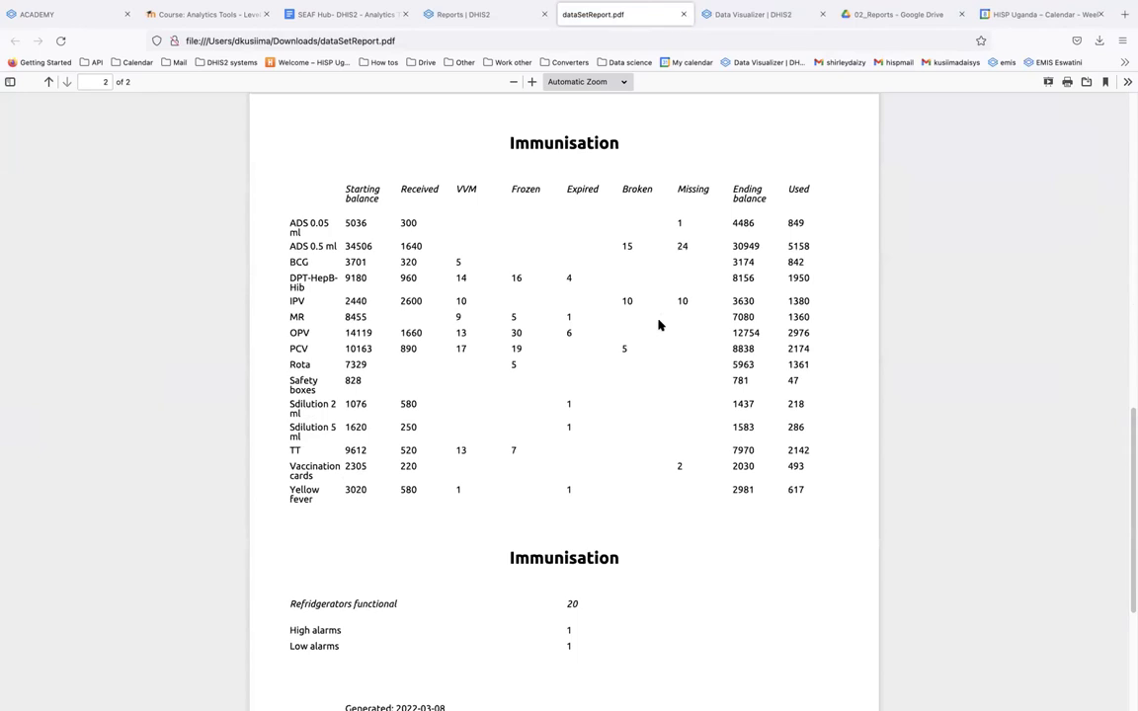
{"action": "scroll", "coordinate": [660, 325], "scroll_direction": "down", "scroll_amount": 4}
{"action": "scroll", "coordinate": [660, 325], "scroll_direction": "up", "scroll_amount": 13}
{"action": "left_click", "coordinate": [464, 14]}
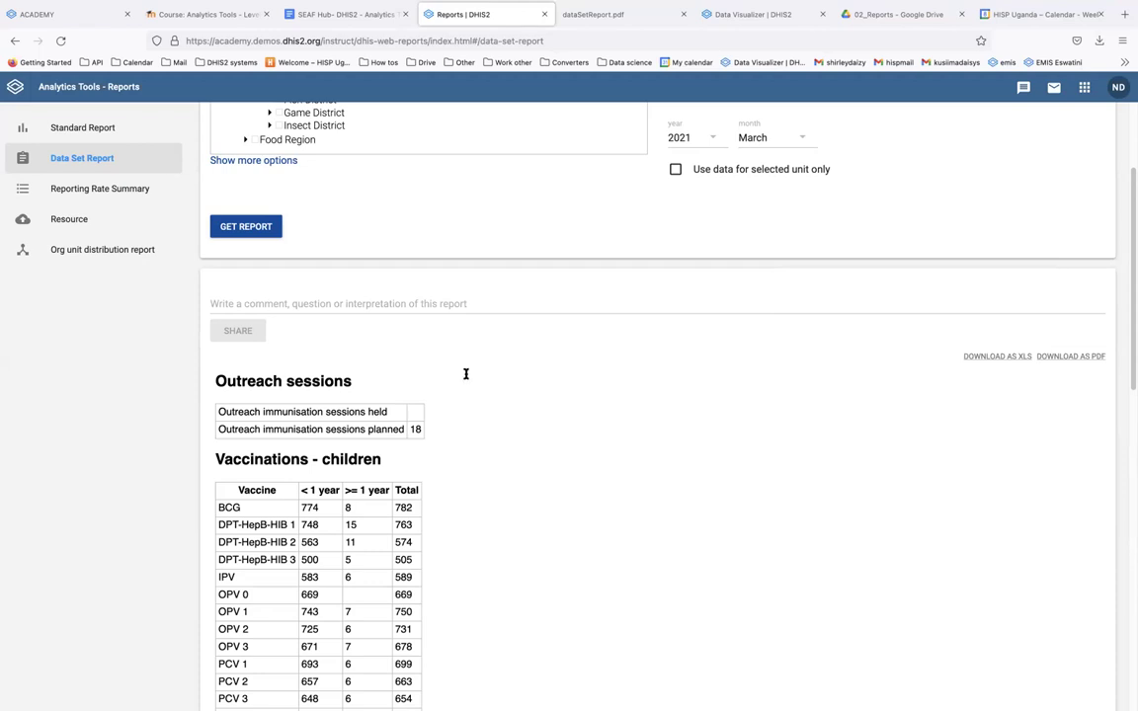
- Select Animal Region in the Report organisation unit tree in place of Bird District
{"action": "scroll", "coordinate": [466, 373], "scroll_direction": "up", "scroll_amount": 4}
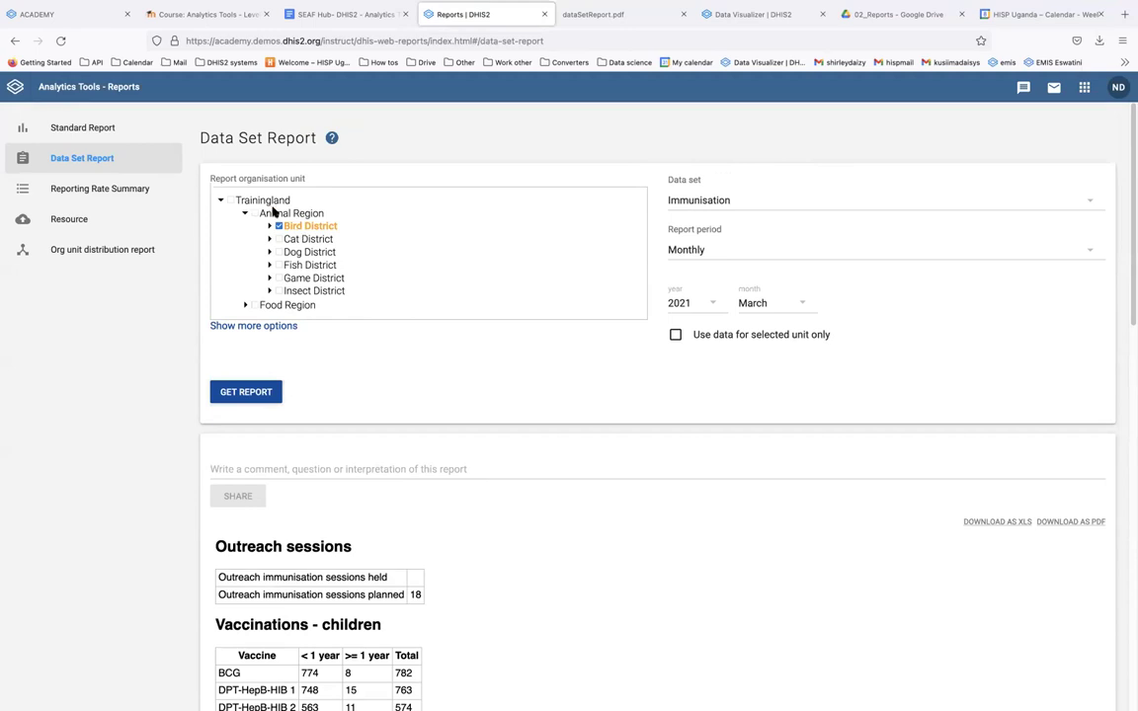
{"action": "left_click", "coordinate": [263, 214]}
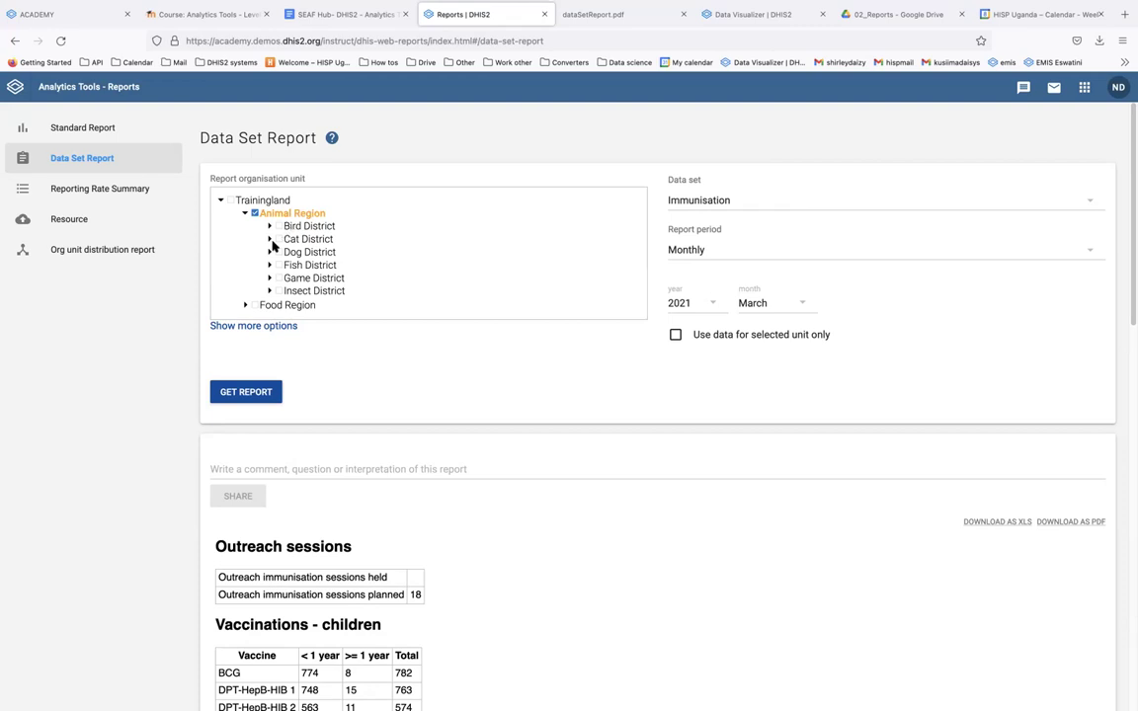
- Try Cat and Bird District, then settle on Animal Region as the organisation unit
{"action": "left_click", "coordinate": [282, 240]}
{"action": "left_click", "coordinate": [279, 226]}
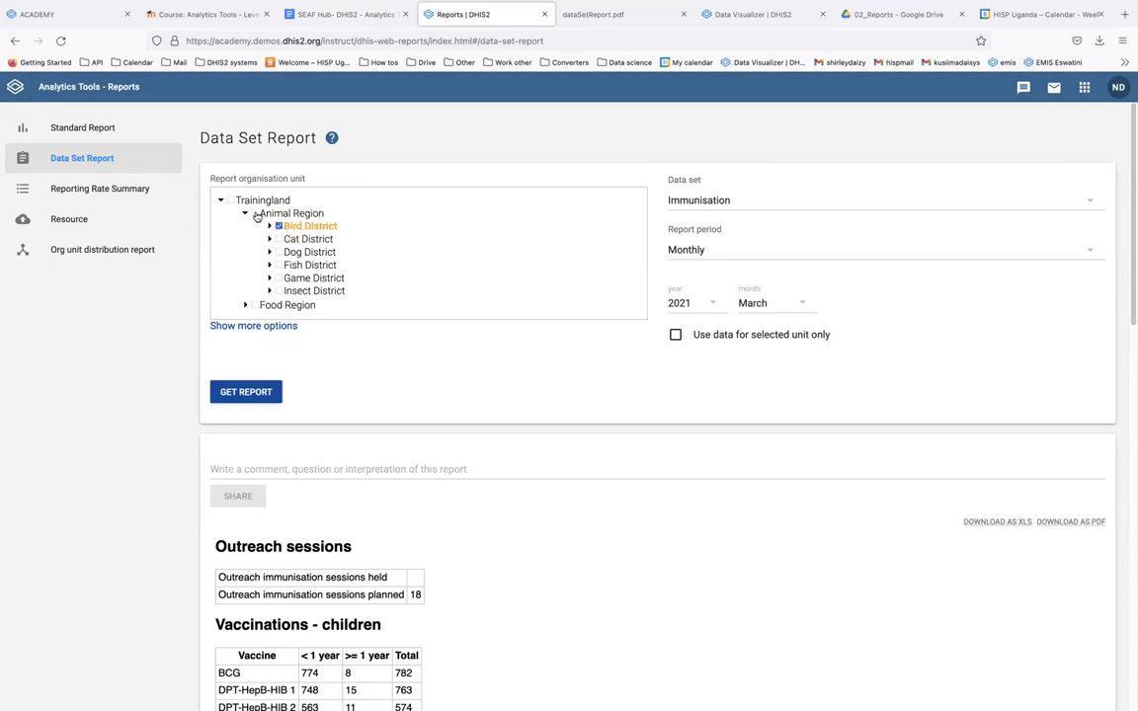
{"action": "left_click", "coordinate": [274, 212]}
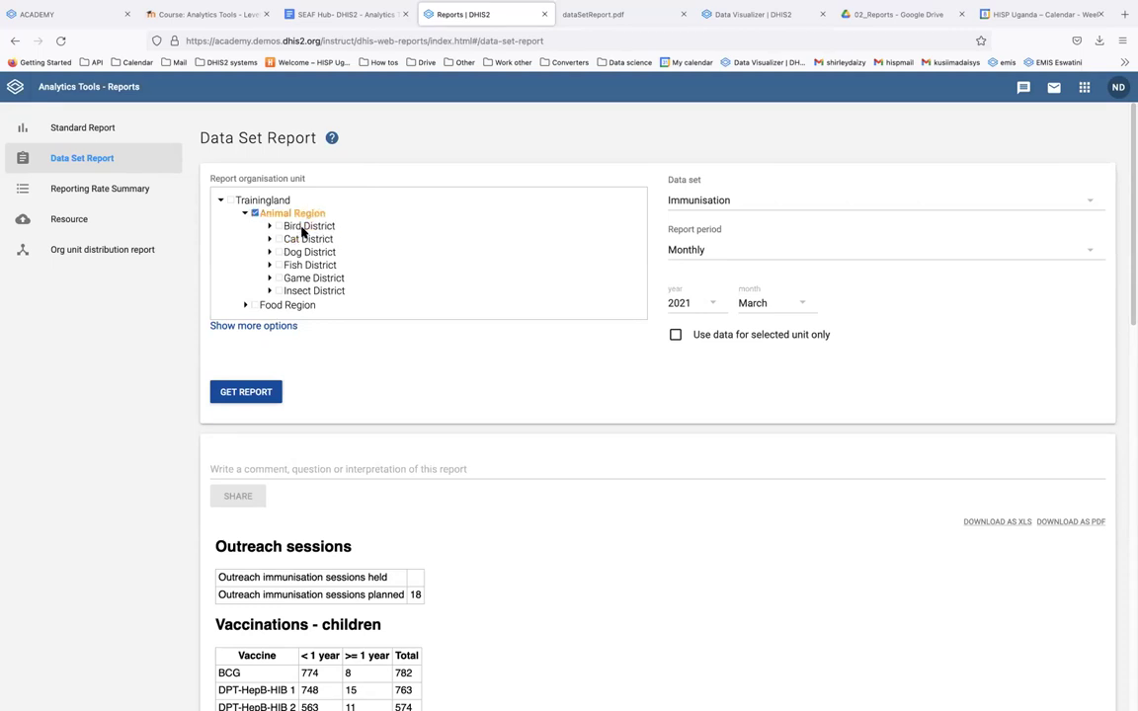
- Set the Ownership filter to Public under more options and regenerate the report
{"action": "left_click", "coordinate": [247, 327]}
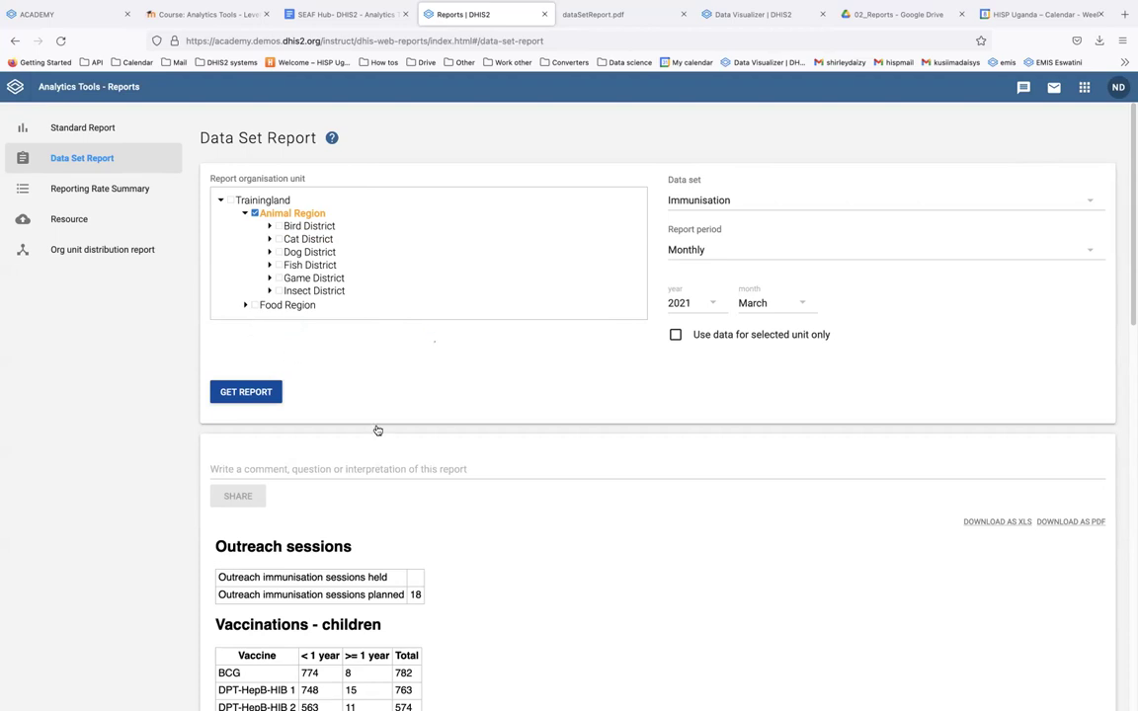
{"action": "left_click", "coordinate": [214, 364]}
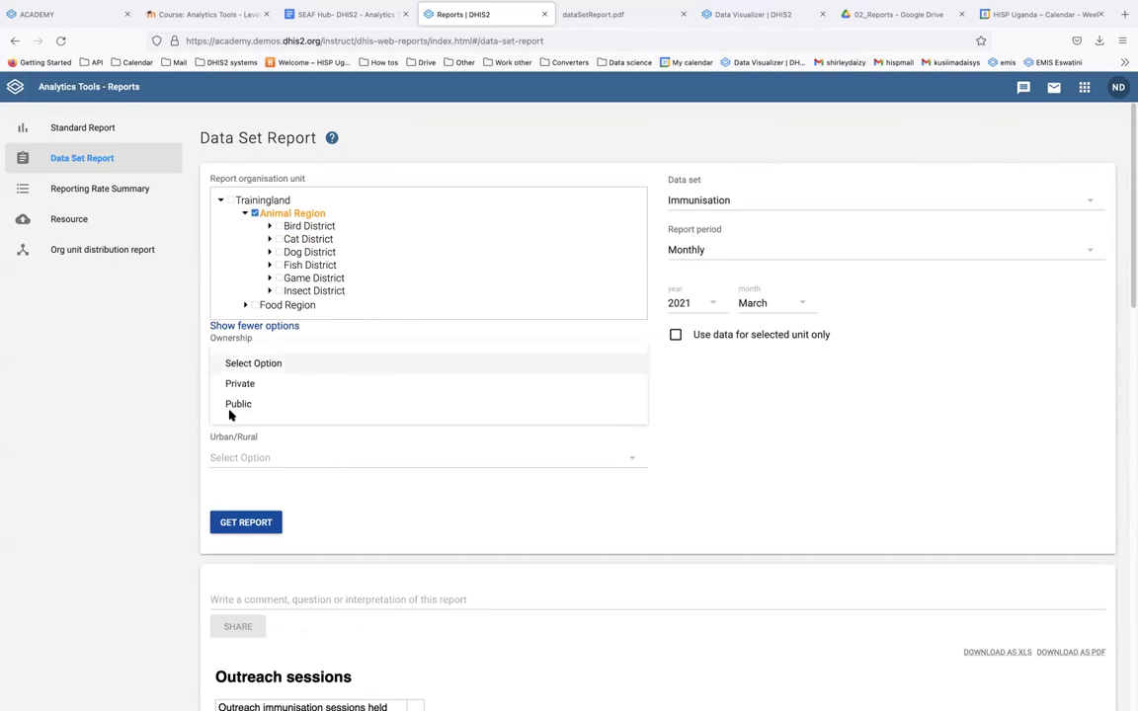
{"action": "left_click", "coordinate": [233, 409]}
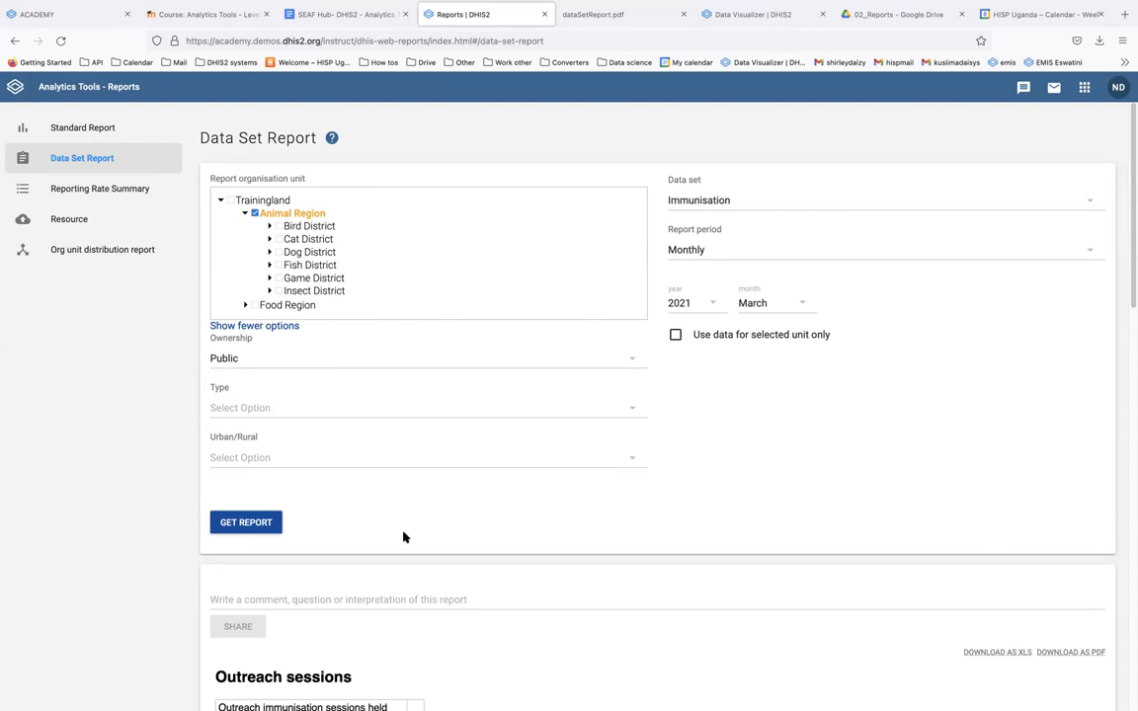
{"action": "left_click", "coordinate": [246, 522]}
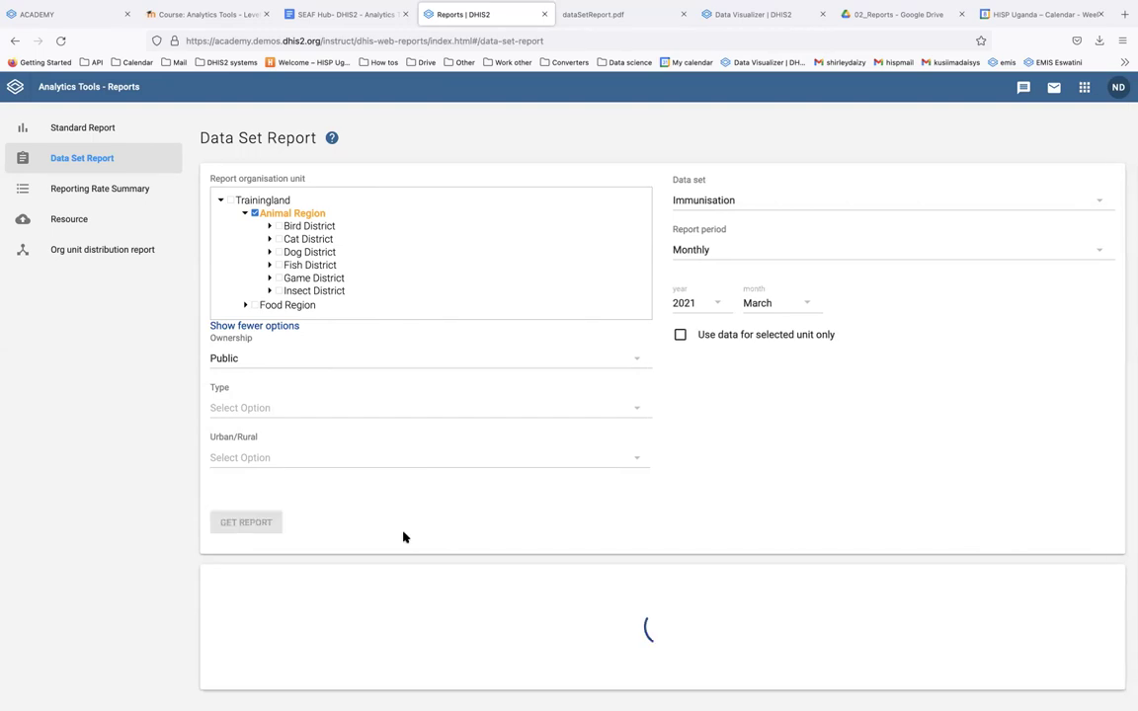
- Scroll through the Animal Region Immunisation report tables for March 2021
{"action": "scroll", "coordinate": [389, 539], "scroll_direction": "down", "scroll_amount": 10}
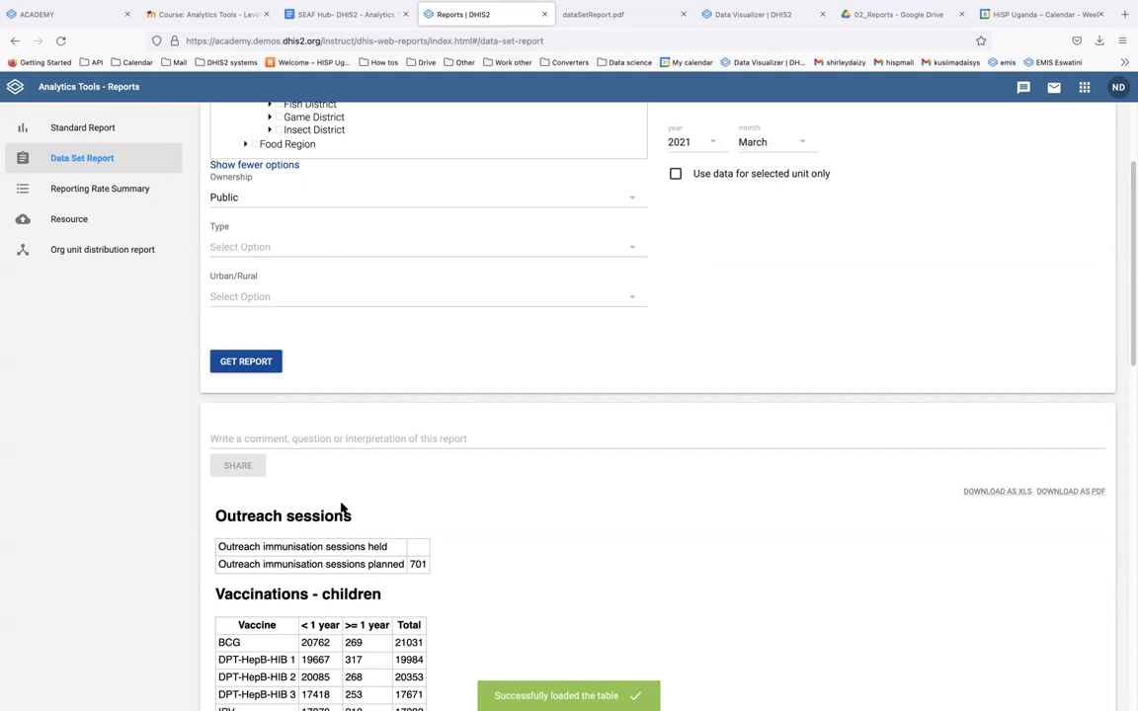
{"action": "scroll", "coordinate": [342, 507], "scroll_direction": "down", "scroll_amount": 1}
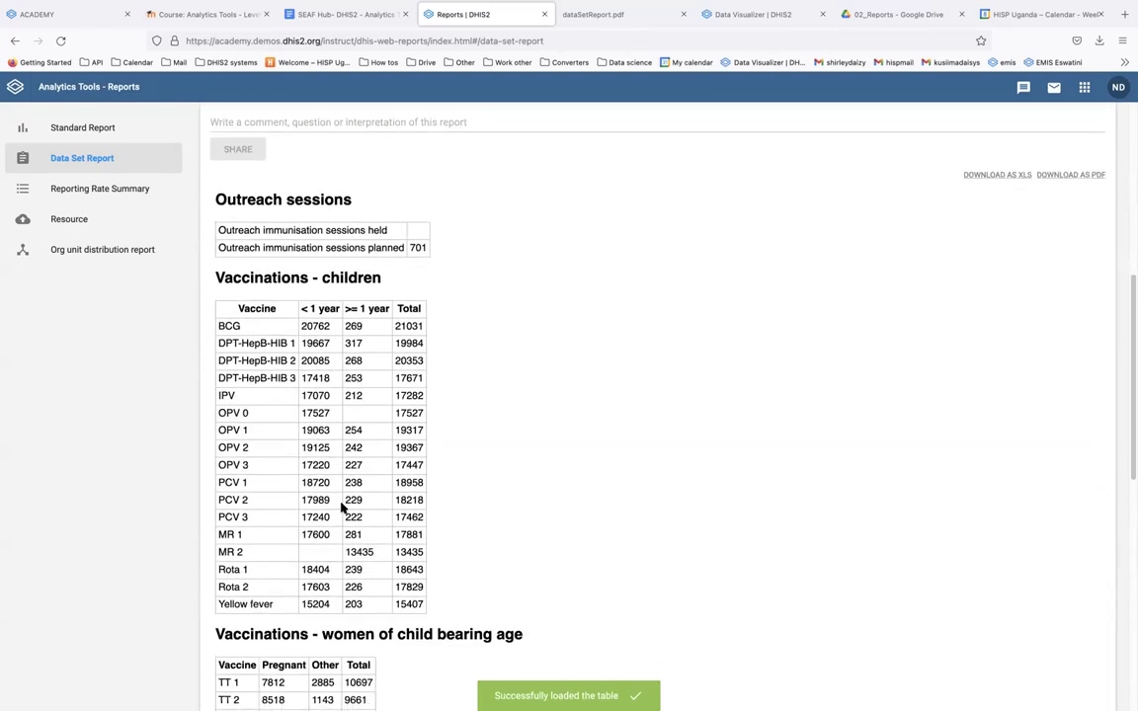
{"action": "scroll", "coordinate": [341, 507], "scroll_direction": "down", "scroll_amount": 10}
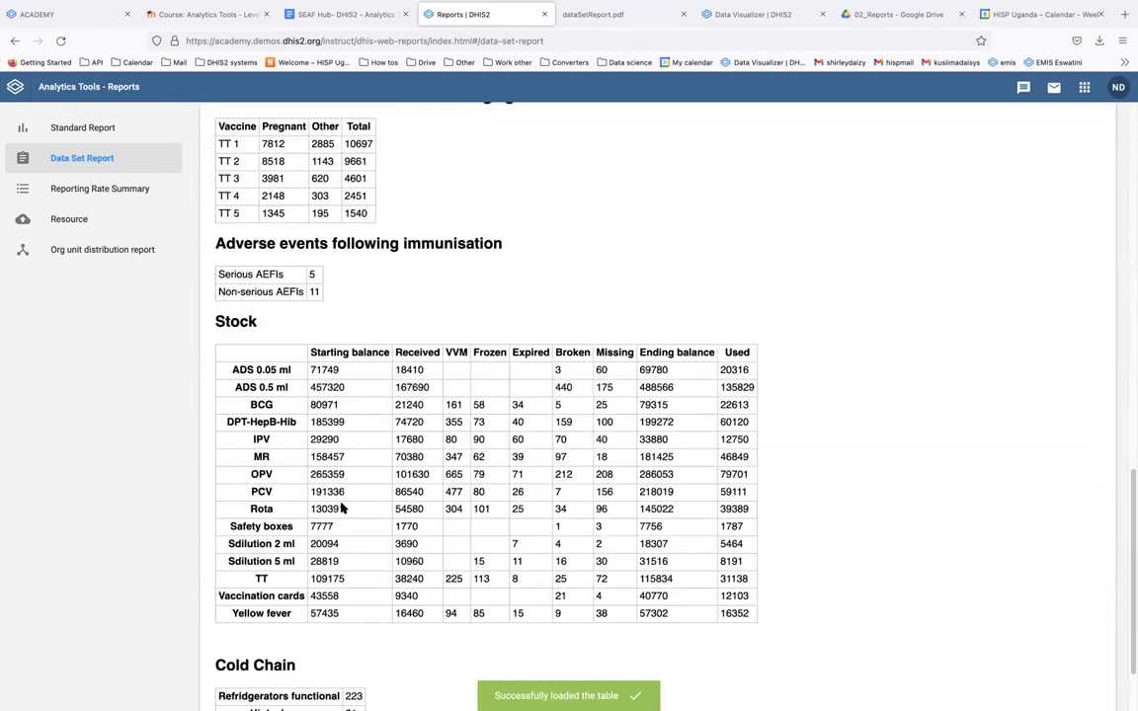
{"action": "scroll", "coordinate": [341, 506], "scroll_direction": "up", "scroll_amount": 20}
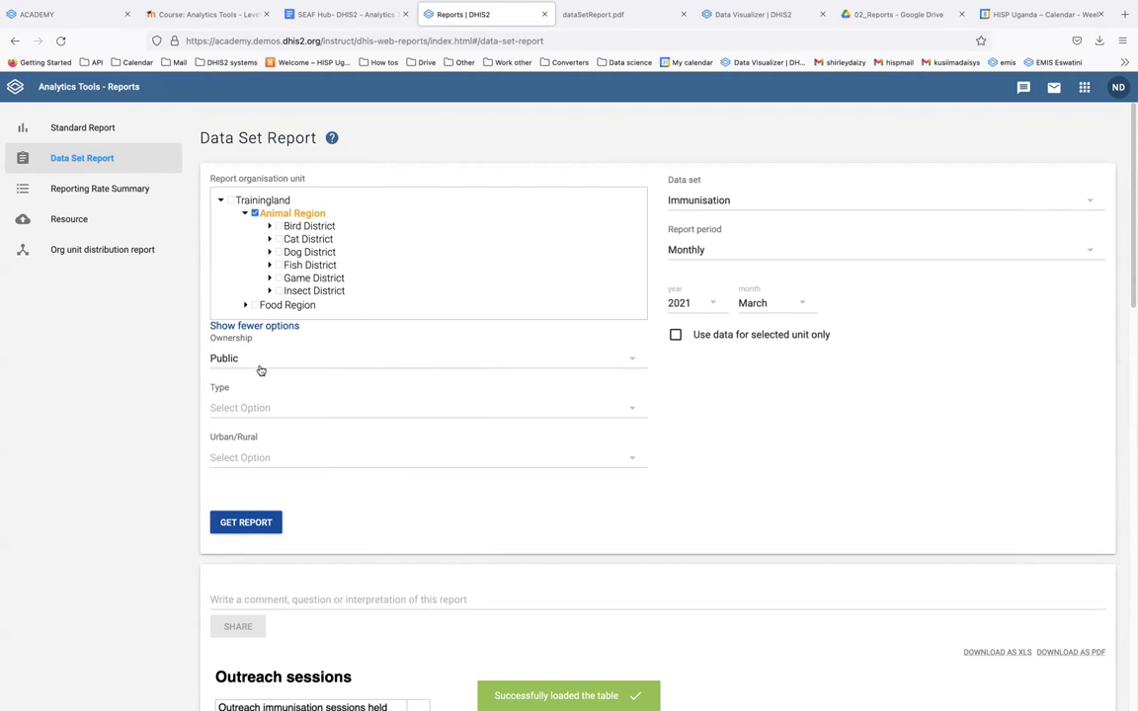
{"action": "scroll", "coordinate": [370, 399], "scroll_direction": "down", "scroll_amount": 5}
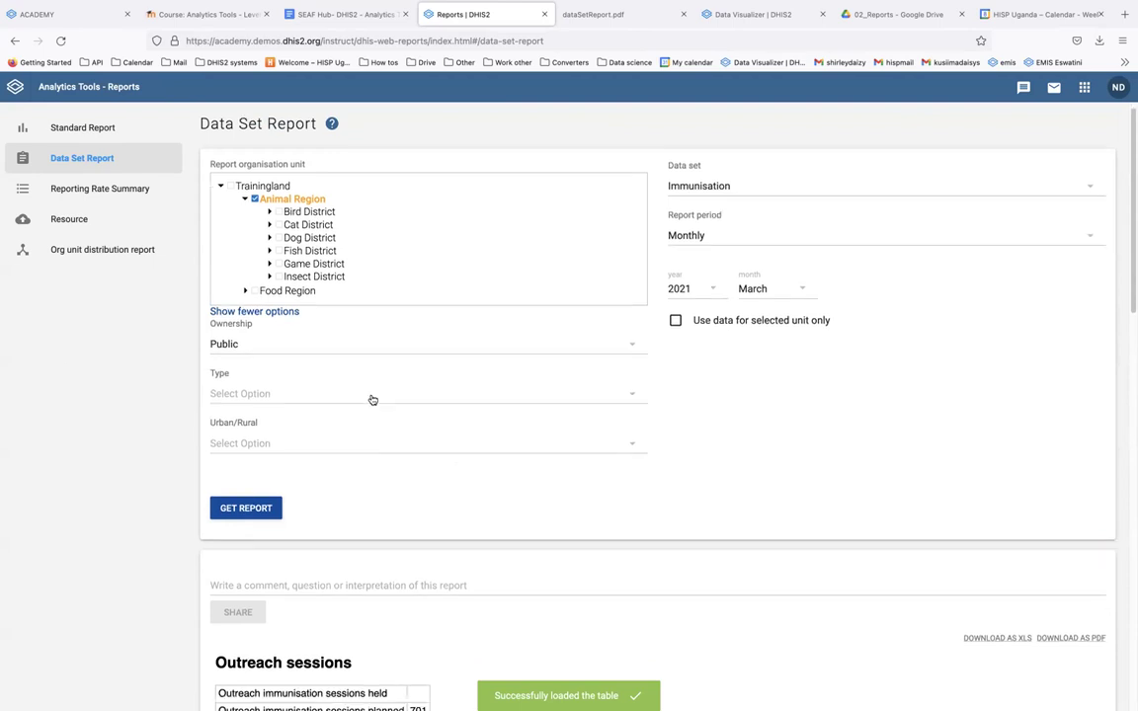
{"action": "scroll", "coordinate": [367, 396], "scroll_direction": "down", "scroll_amount": 10}
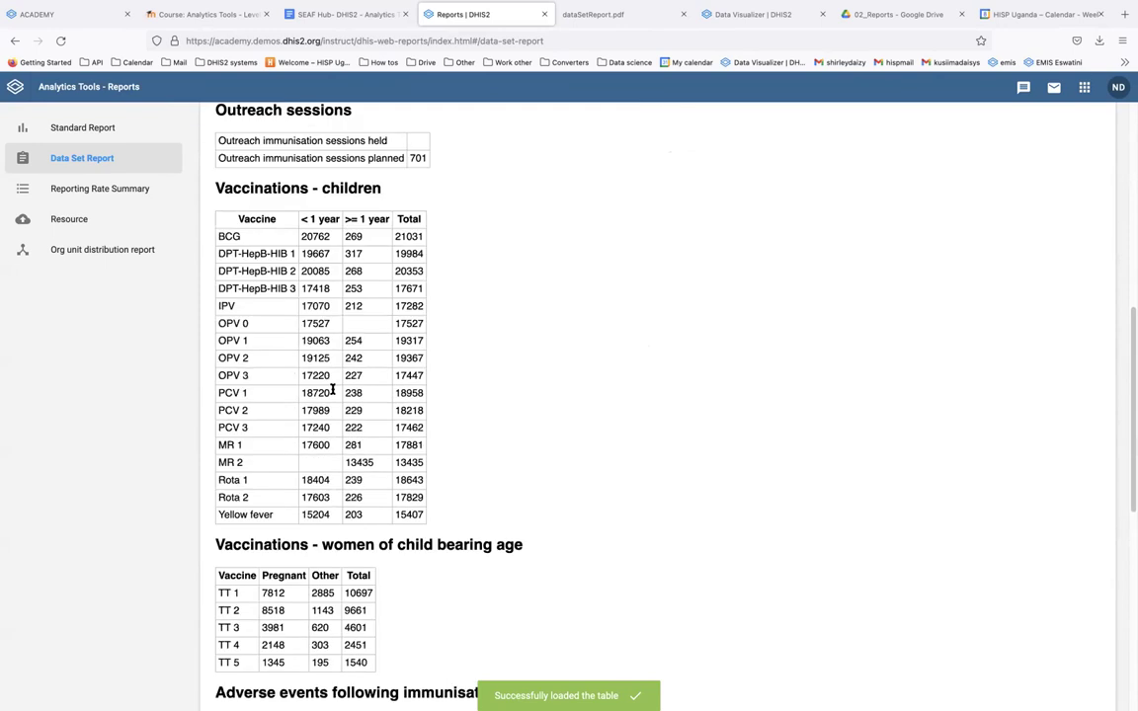
{"action": "scroll", "coordinate": [348, 426], "scroll_direction": "up", "scroll_amount": 6}
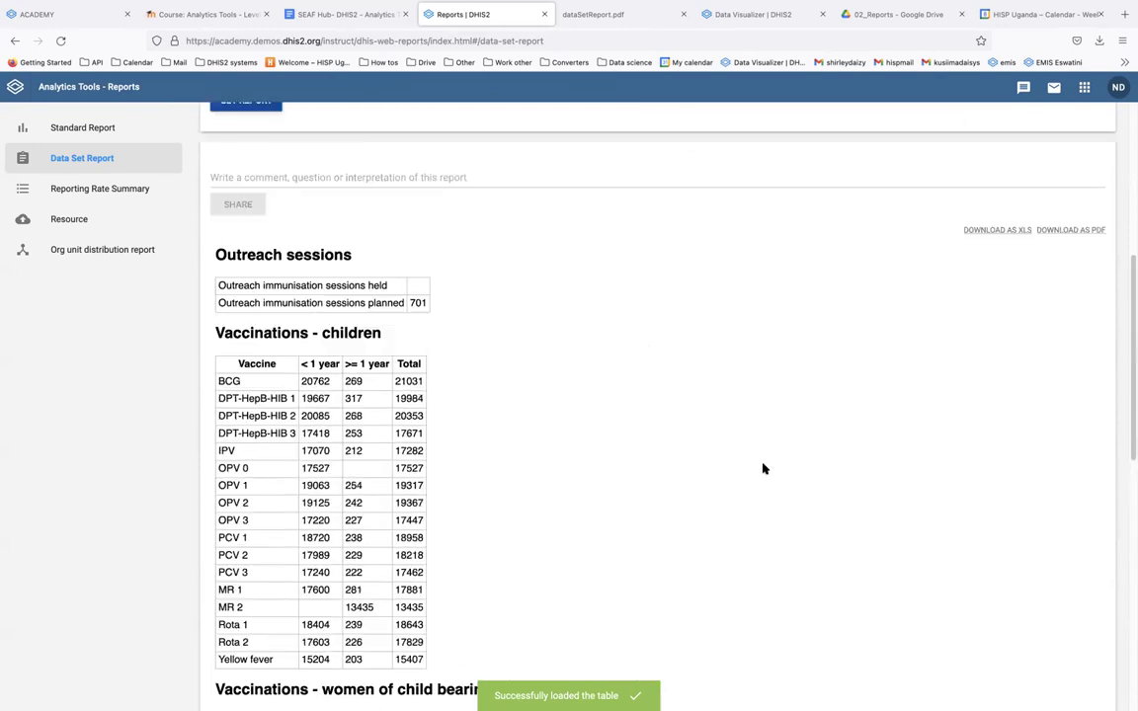
{"action": "scroll", "coordinate": [762, 468], "scroll_direction": "up", "scroll_amount": 4}
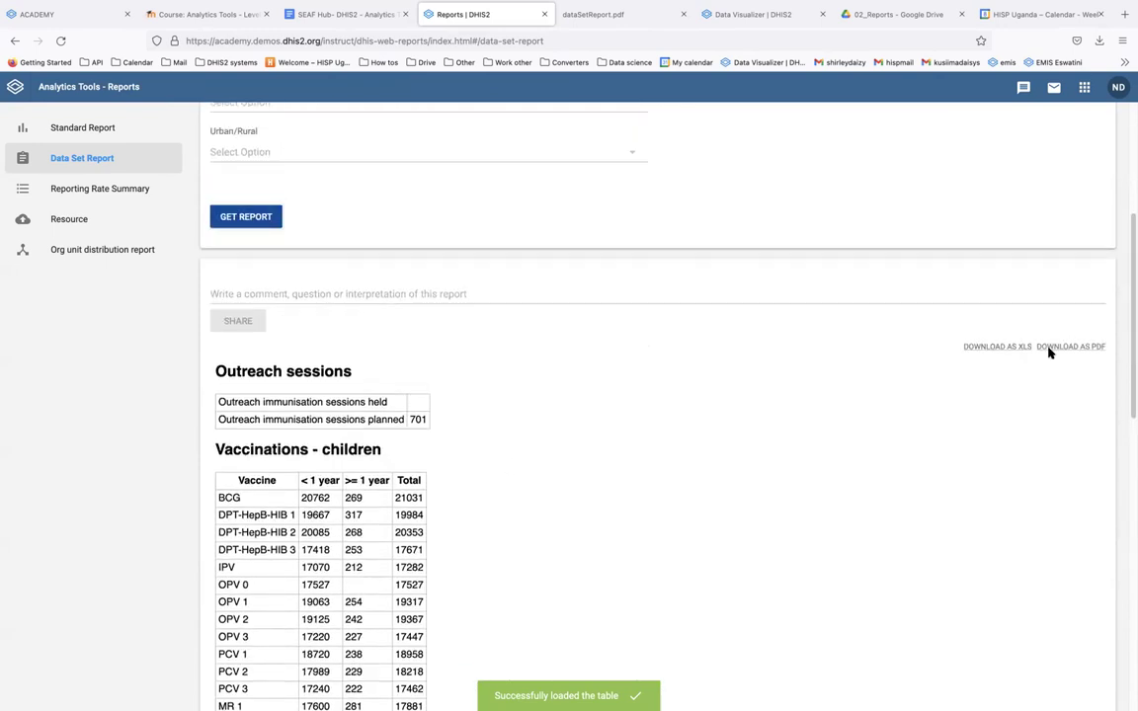
{"action": "scroll", "coordinate": [605, 288], "scroll_direction": "up", "scroll_amount": 3}
- Recheck the report tables, then open the Reporting Rate Summary report
{"action": "mouse_move", "coordinate": [689, 7]}
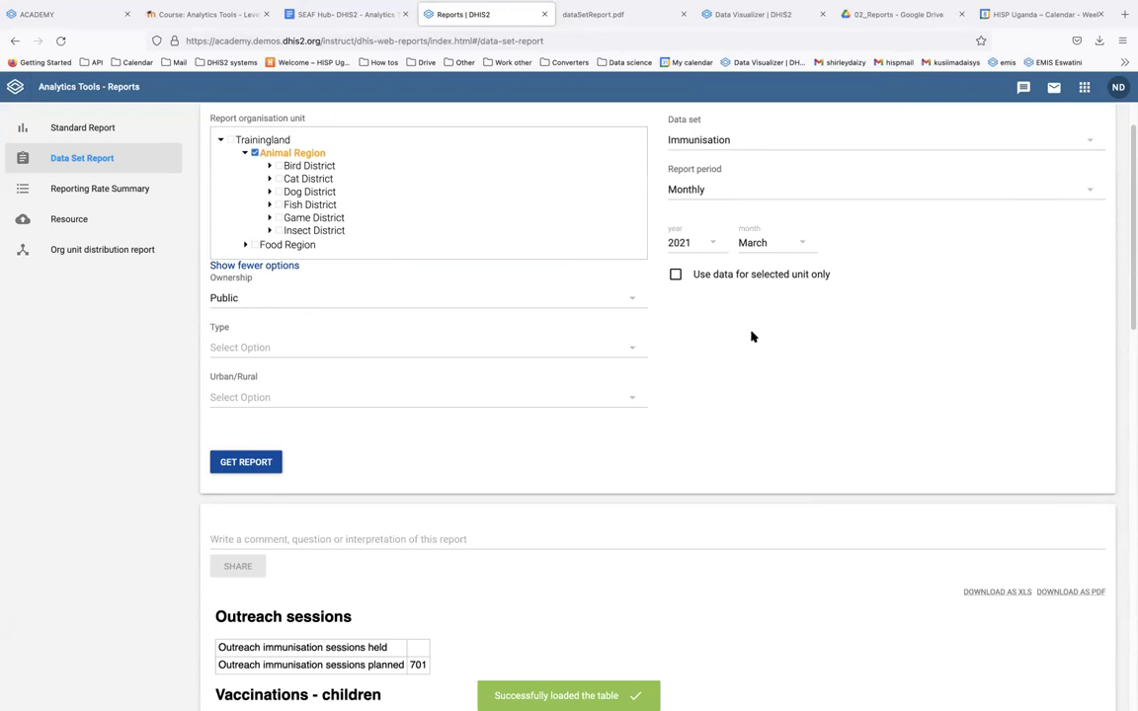
{"action": "scroll", "coordinate": [655, 313], "scroll_direction": "down", "scroll_amount": 3}
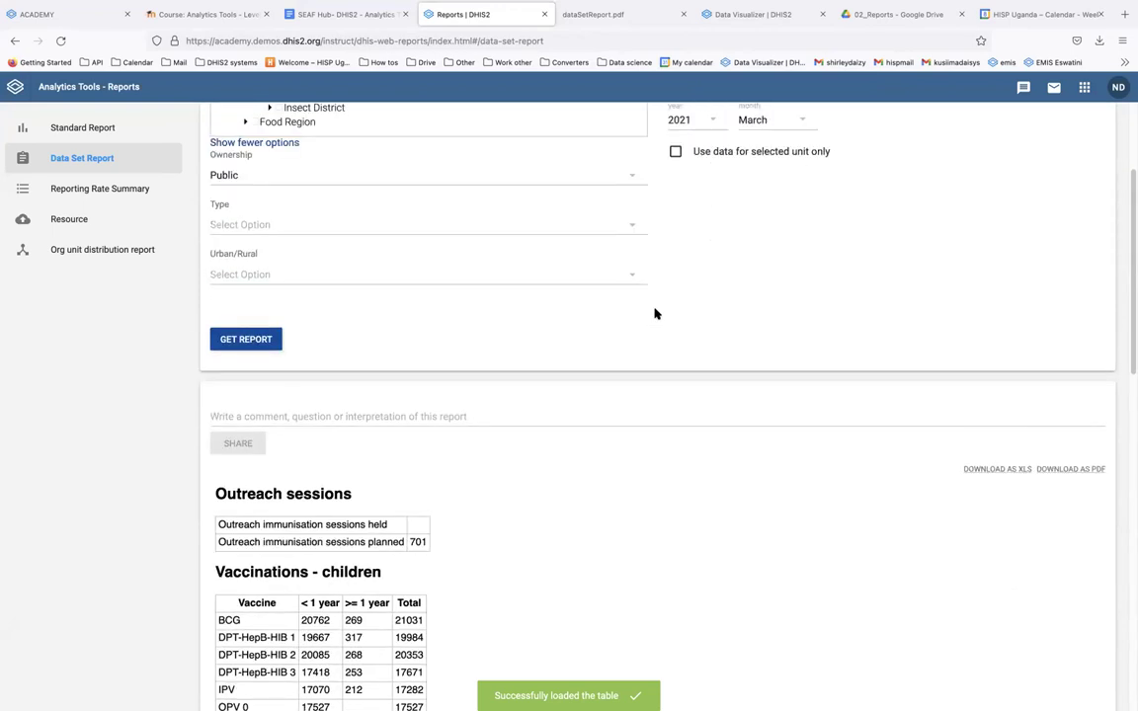
{"action": "scroll", "coordinate": [655, 313], "scroll_direction": "up", "scroll_amount": 1}
{"action": "scroll", "coordinate": [593, 296], "scroll_direction": "down", "scroll_amount": 3}
{"action": "mouse_move", "coordinate": [463, 6]}
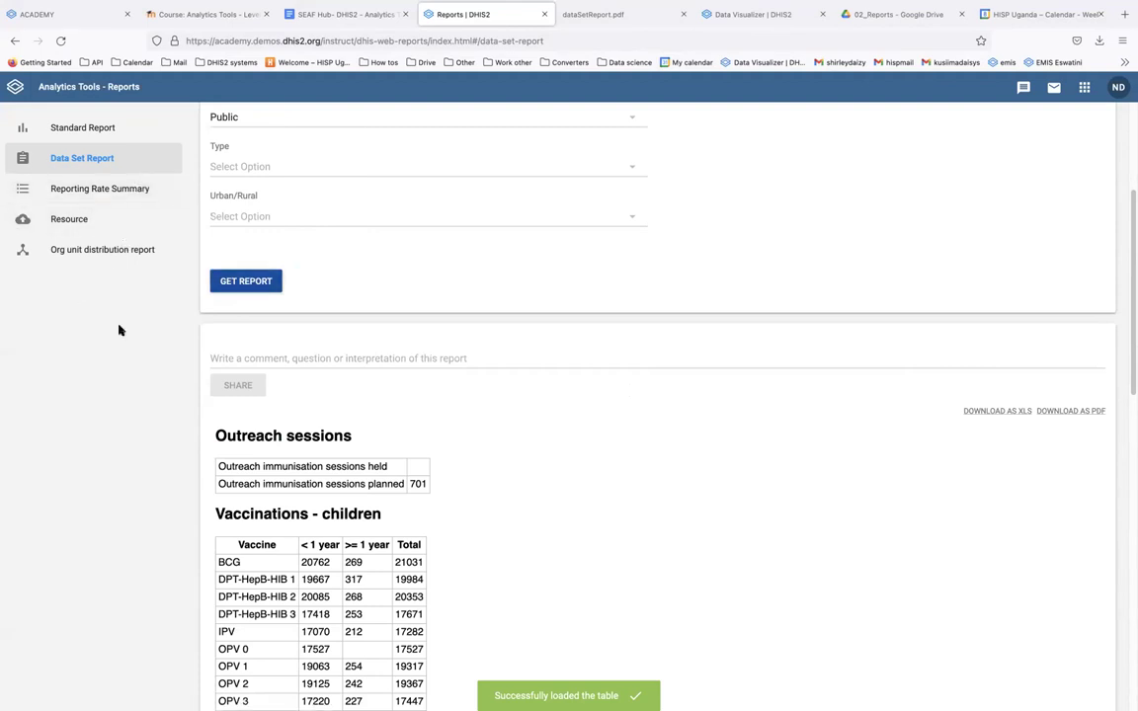
{"action": "left_click", "coordinate": [116, 192]}
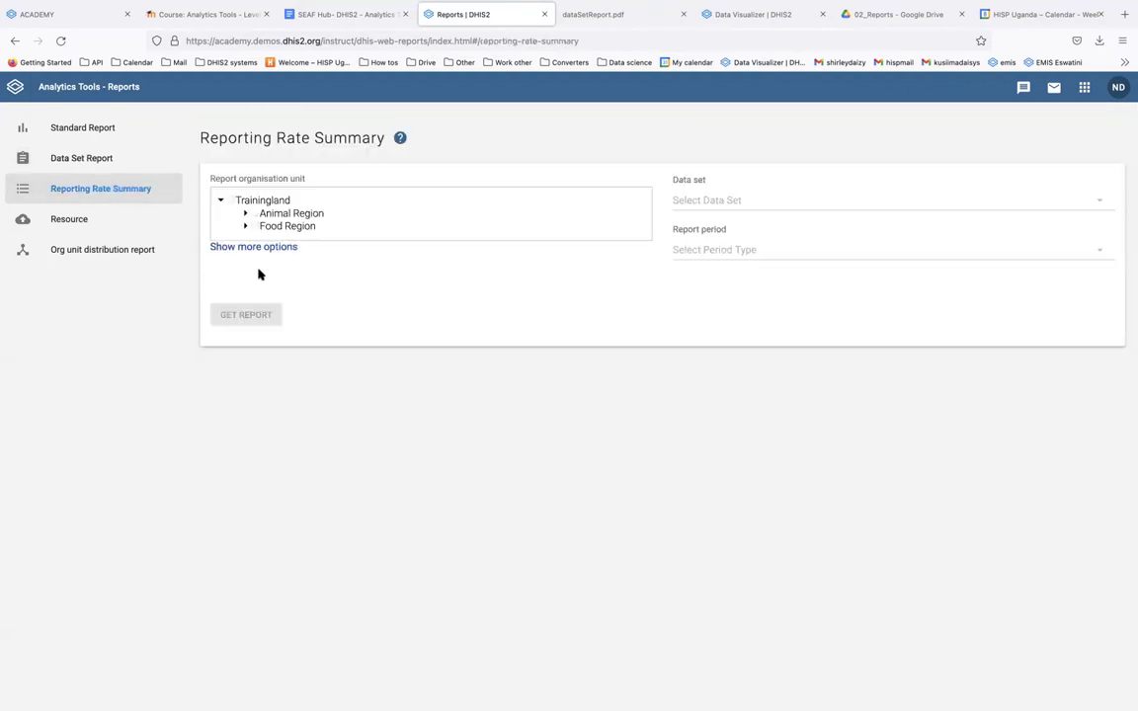
- Expand Animal Region to list Bird, Cat, Dog, Fish, Game and Insect districts
{"action": "mouse_move", "coordinate": [317, 5]}
{"action": "left_click", "coordinate": [246, 215]}
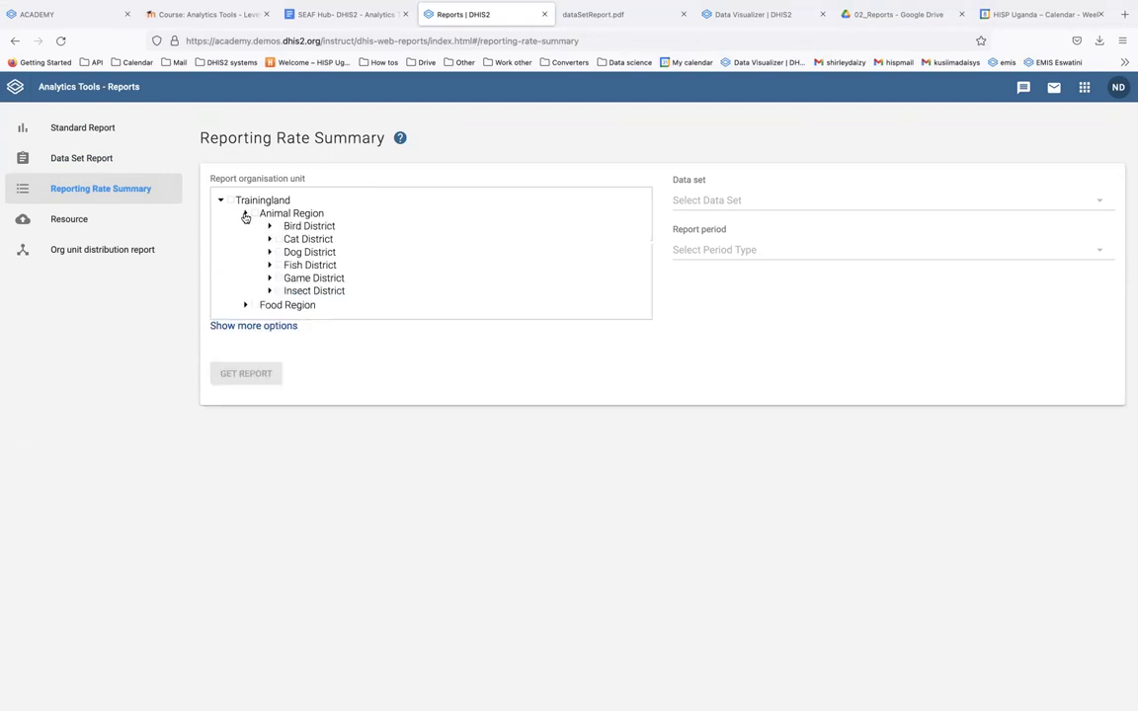
- Get the reporting rate summary for Dog District, Immunisation data set, Yearly period 2021
{"action": "left_click", "coordinate": [281, 252]}
{"action": "left_click", "coordinate": [737, 202]}
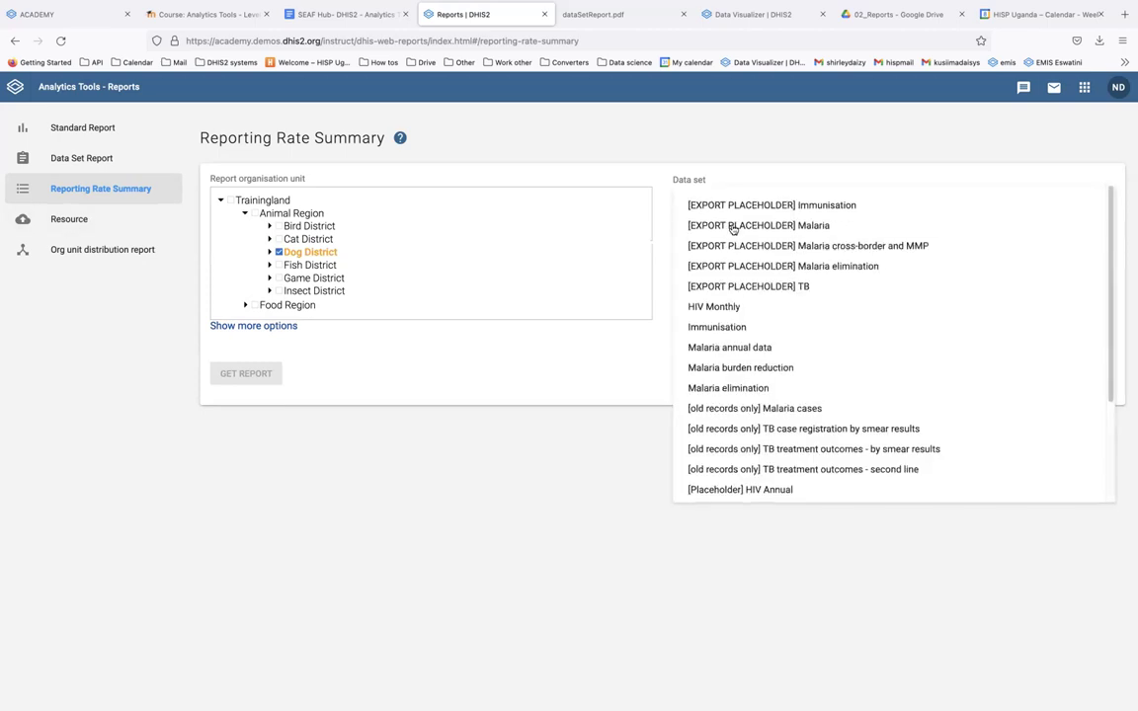
{"action": "left_click", "coordinate": [752, 329]}
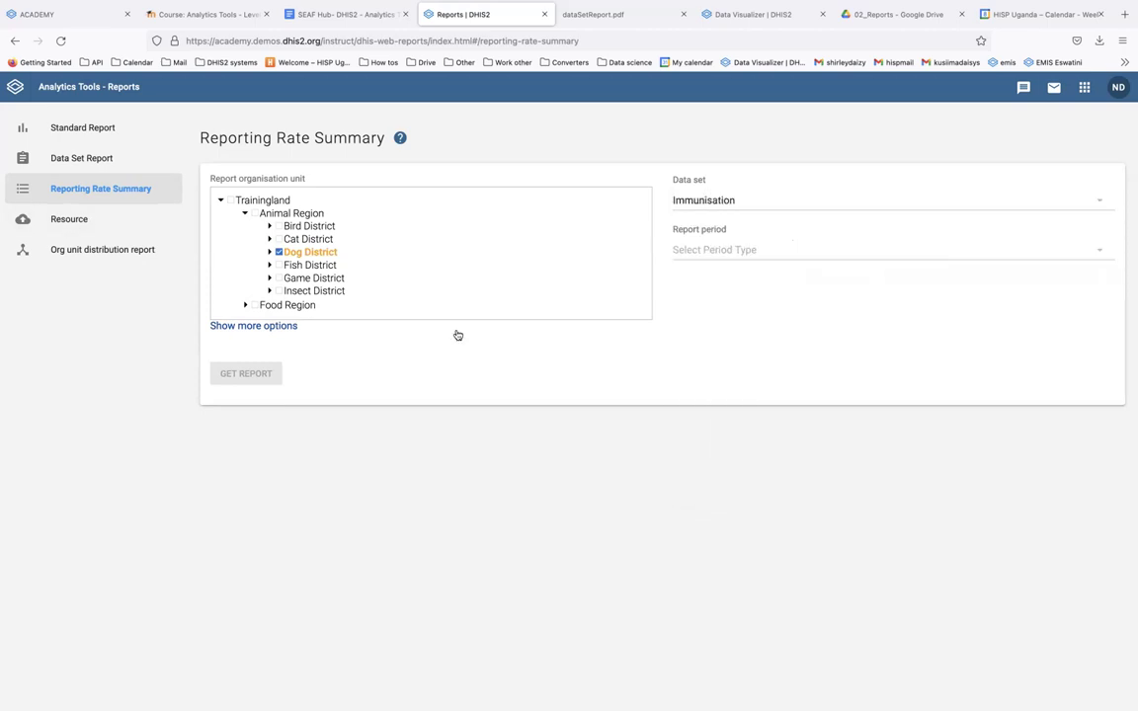
{"action": "left_click", "coordinate": [757, 257]}
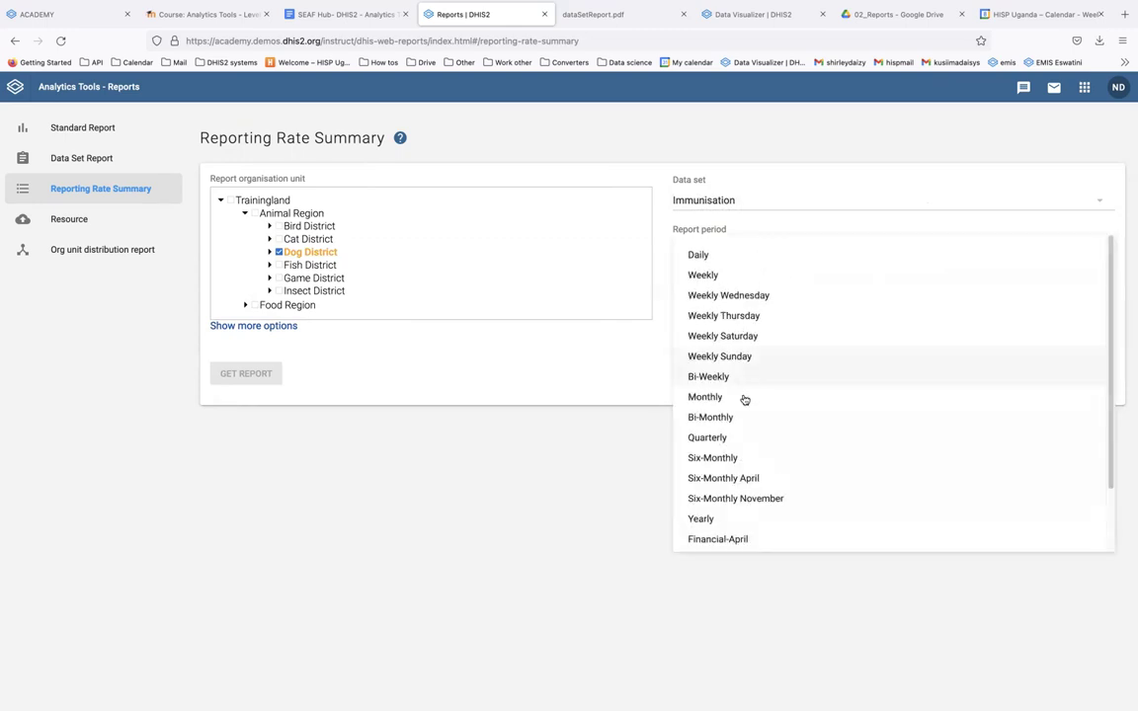
{"action": "left_click", "coordinate": [739, 497]}
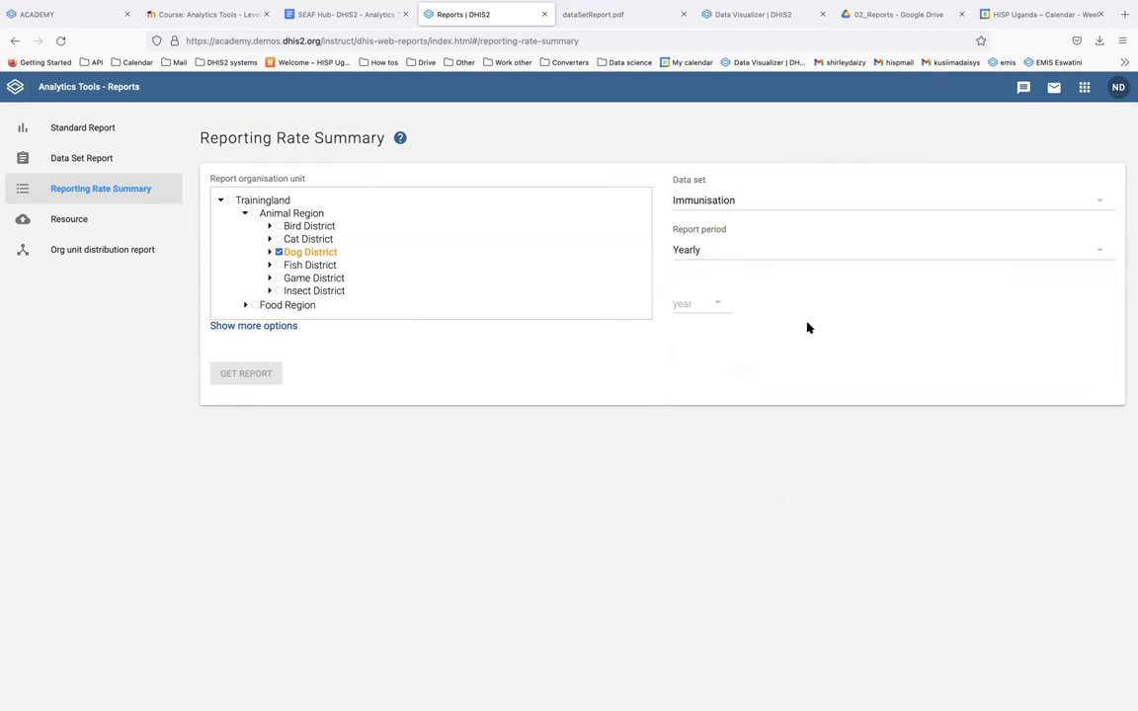
{"action": "left_click", "coordinate": [710, 307]}
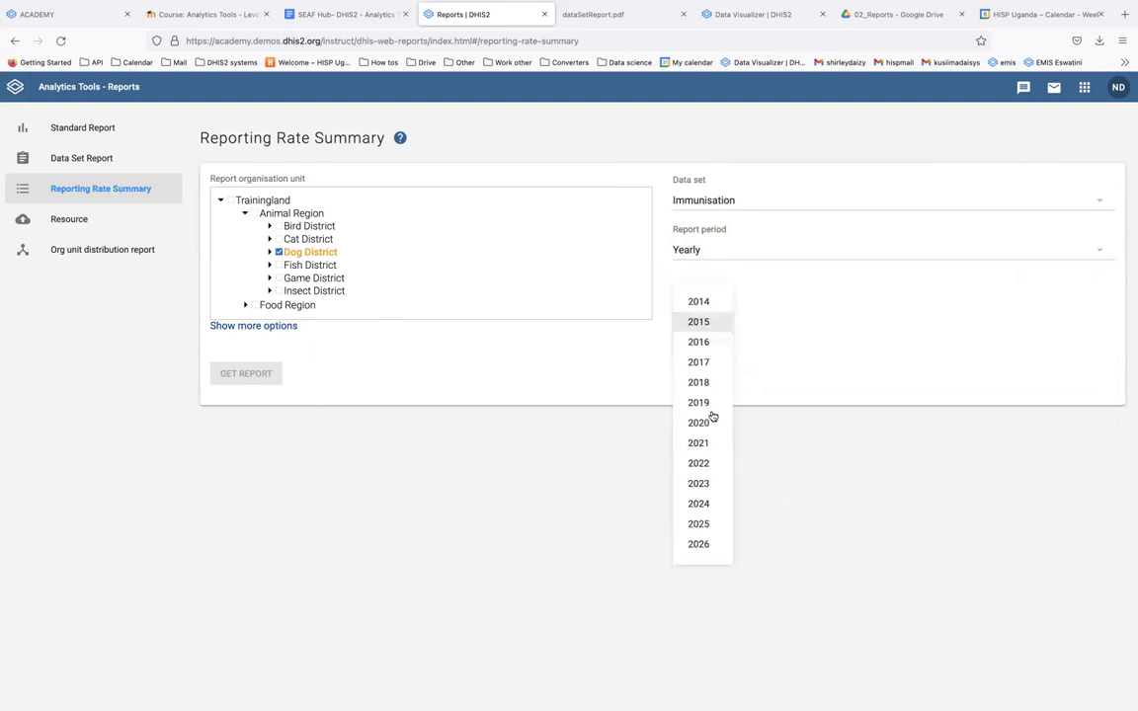
{"action": "left_click", "coordinate": [709, 443]}
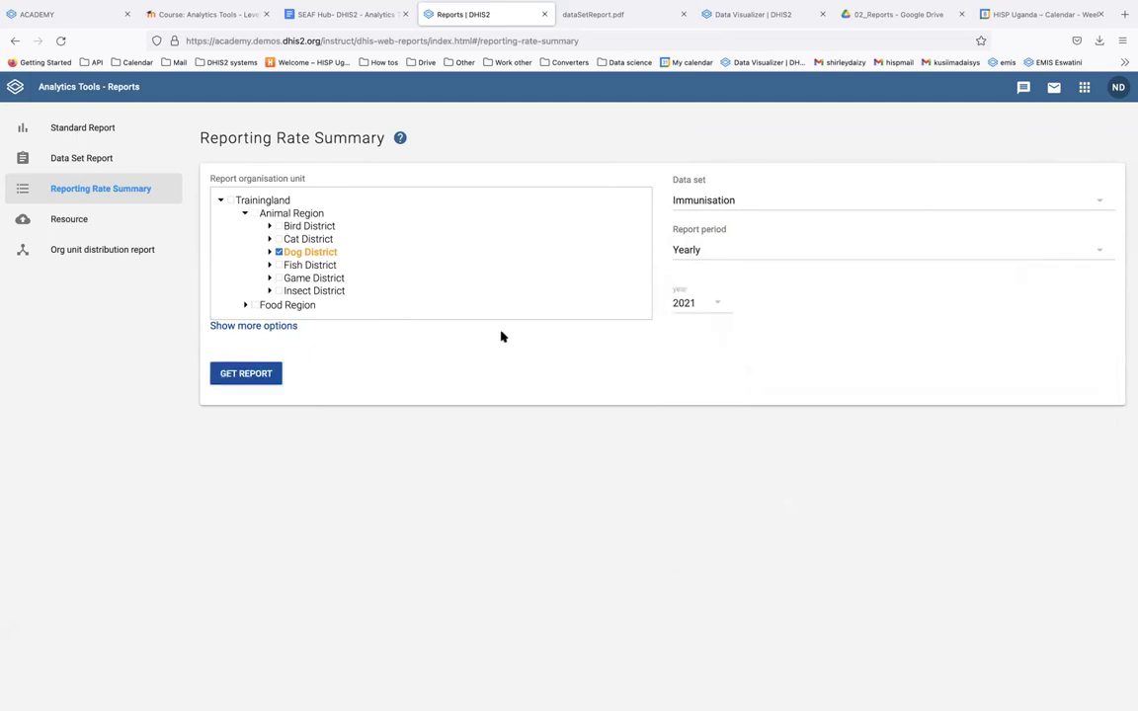
{"action": "left_click", "coordinate": [270, 375]}
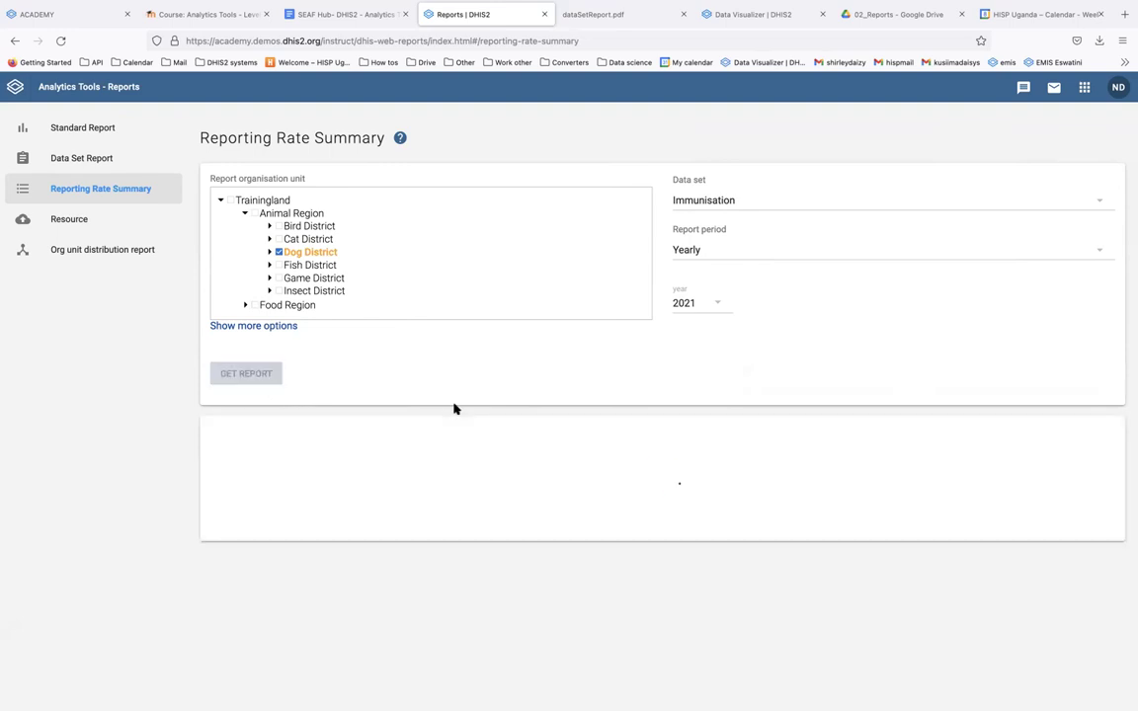
- Scroll through the Dog District Immunisation 2021 table showing 10 of 12 reports, 83.3% rate
{"action": "scroll", "coordinate": [538, 457], "scroll_direction": "down", "scroll_amount": 3}
{"action": "scroll", "coordinate": [538, 451], "scroll_direction": "down", "scroll_amount": 2}
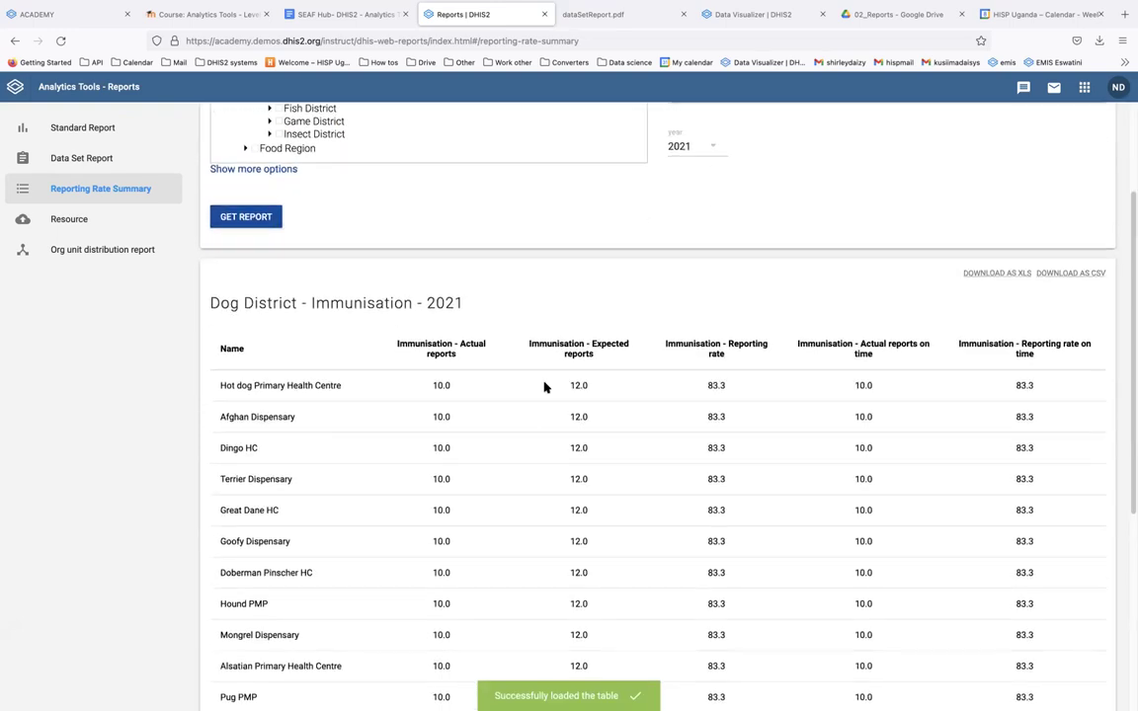
{"action": "scroll", "coordinate": [557, 279], "scroll_direction": "up", "scroll_amount": 1}
{"action": "scroll", "coordinate": [557, 278], "scroll_direction": "up", "scroll_amount": 3}
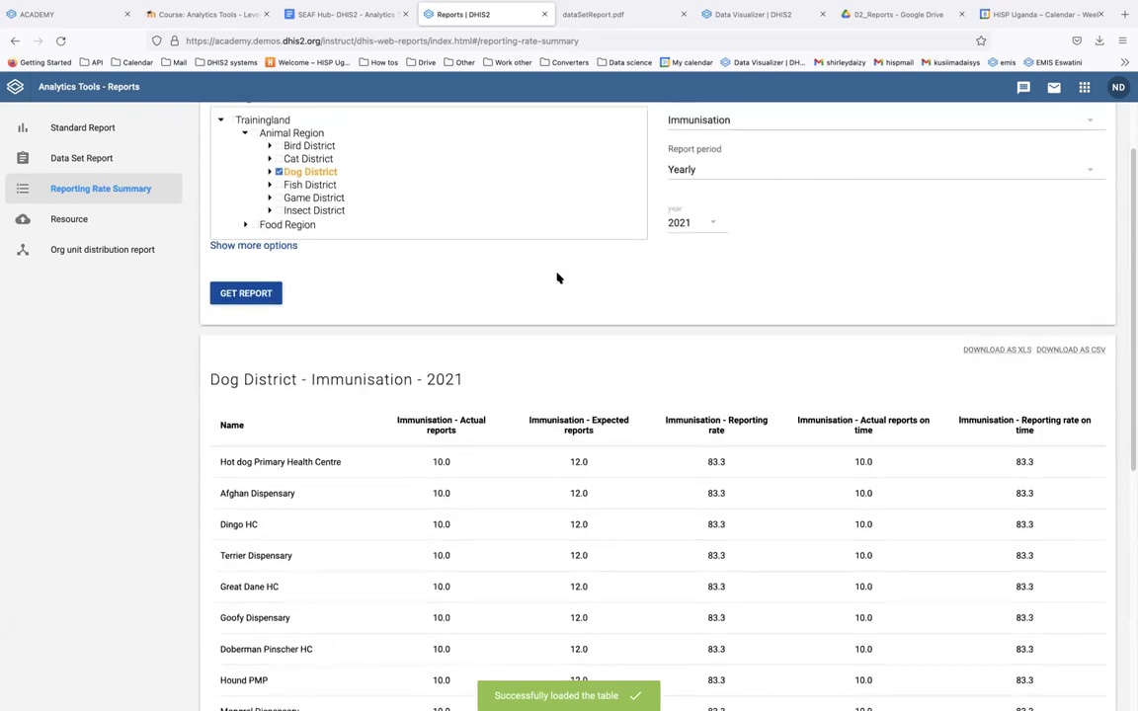
{"action": "scroll", "coordinate": [557, 279], "scroll_direction": "down", "scroll_amount": 2}
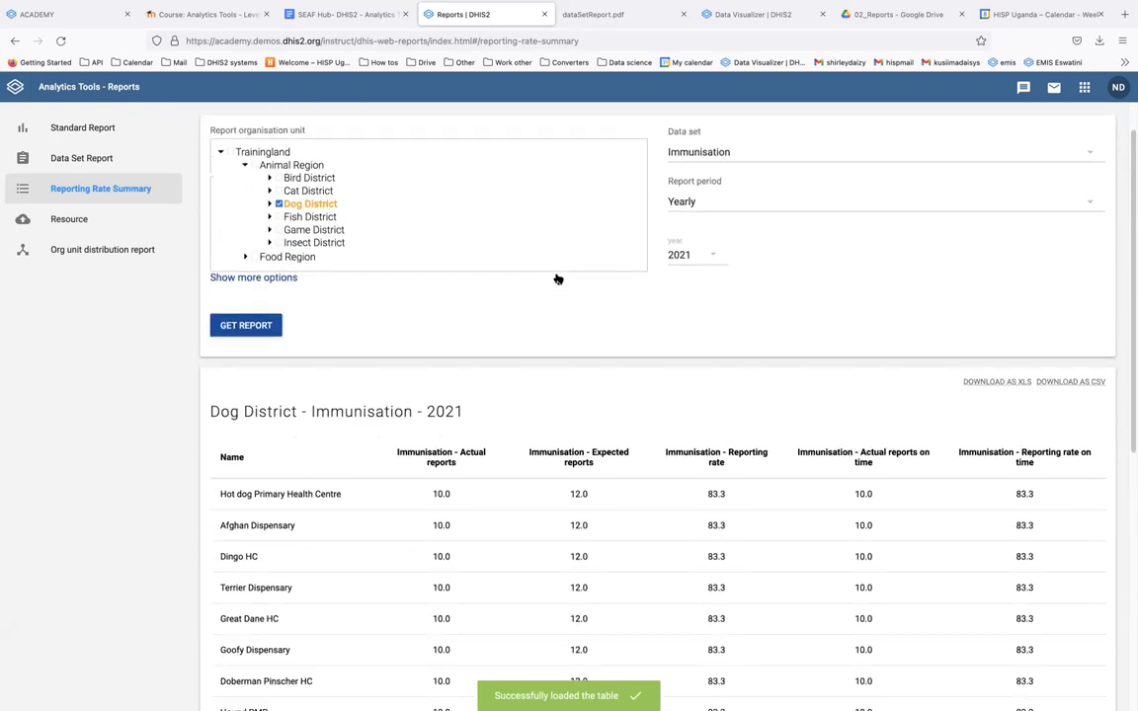
{"action": "scroll", "coordinate": [556, 279], "scroll_direction": "down", "scroll_amount": 1}
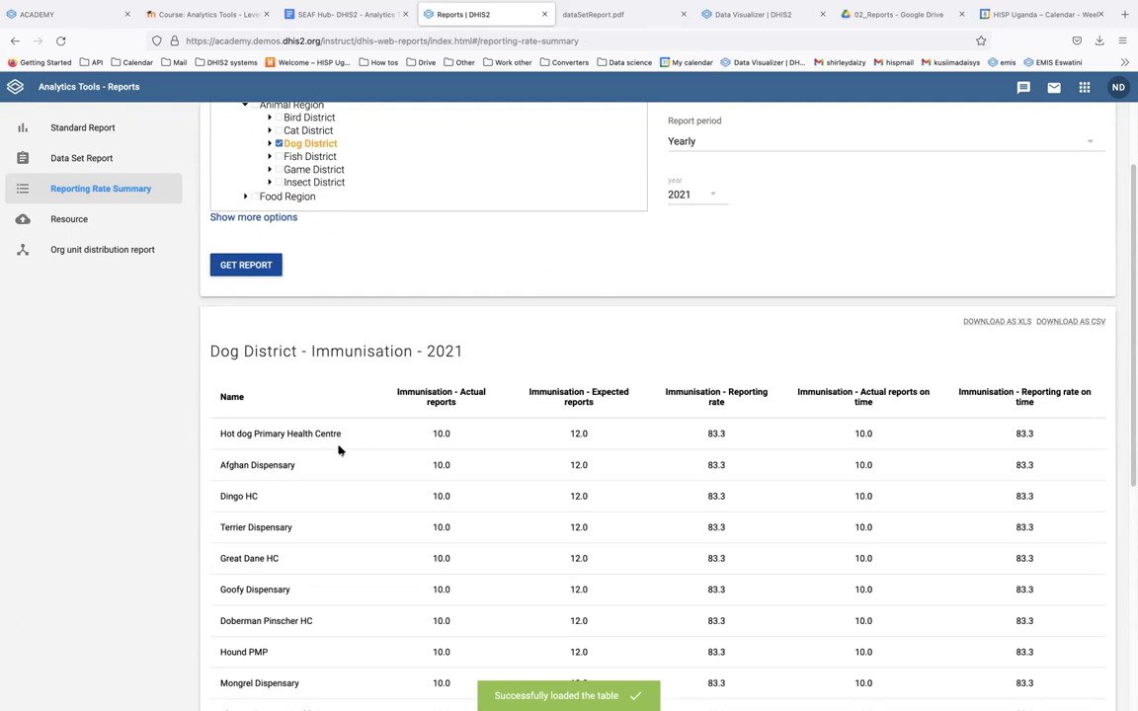
{"action": "scroll", "coordinate": [306, 430], "scroll_direction": "down", "scroll_amount": 1}
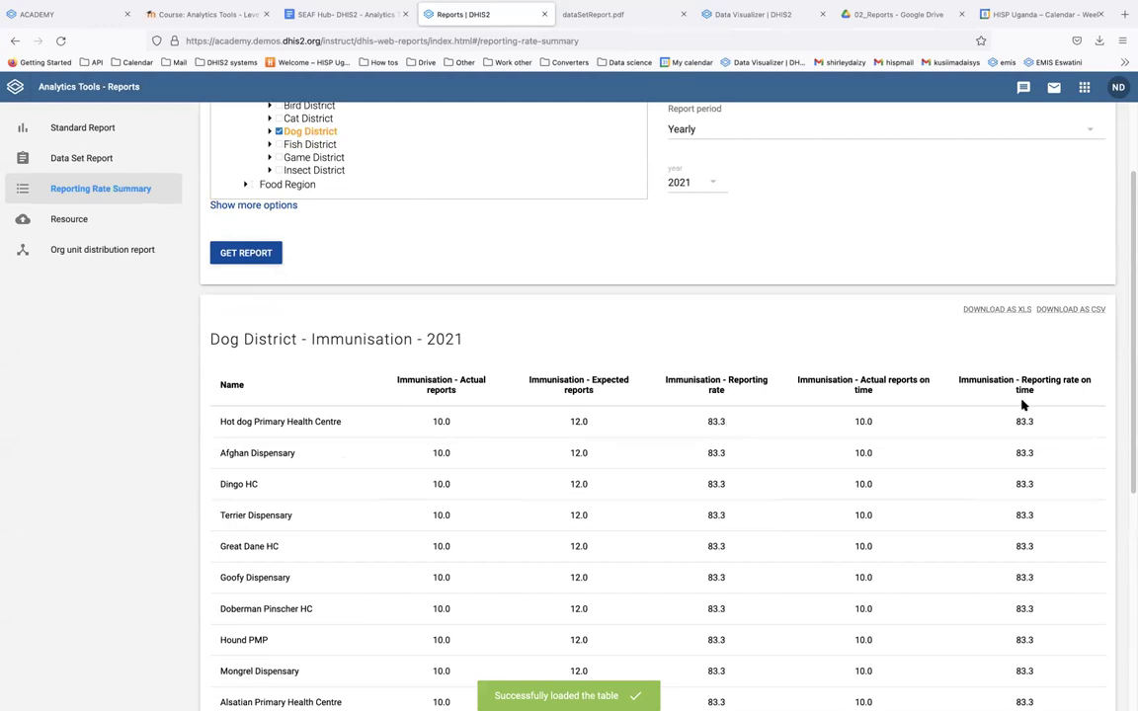
{"action": "scroll", "coordinate": [946, 478], "scroll_direction": "down", "scroll_amount": 4}
{"action": "scroll", "coordinate": [946, 478], "scroll_direction": "up", "scroll_amount": 5}
{"action": "scroll", "coordinate": [421, 488], "scroll_direction": "down", "scroll_amount": 5}
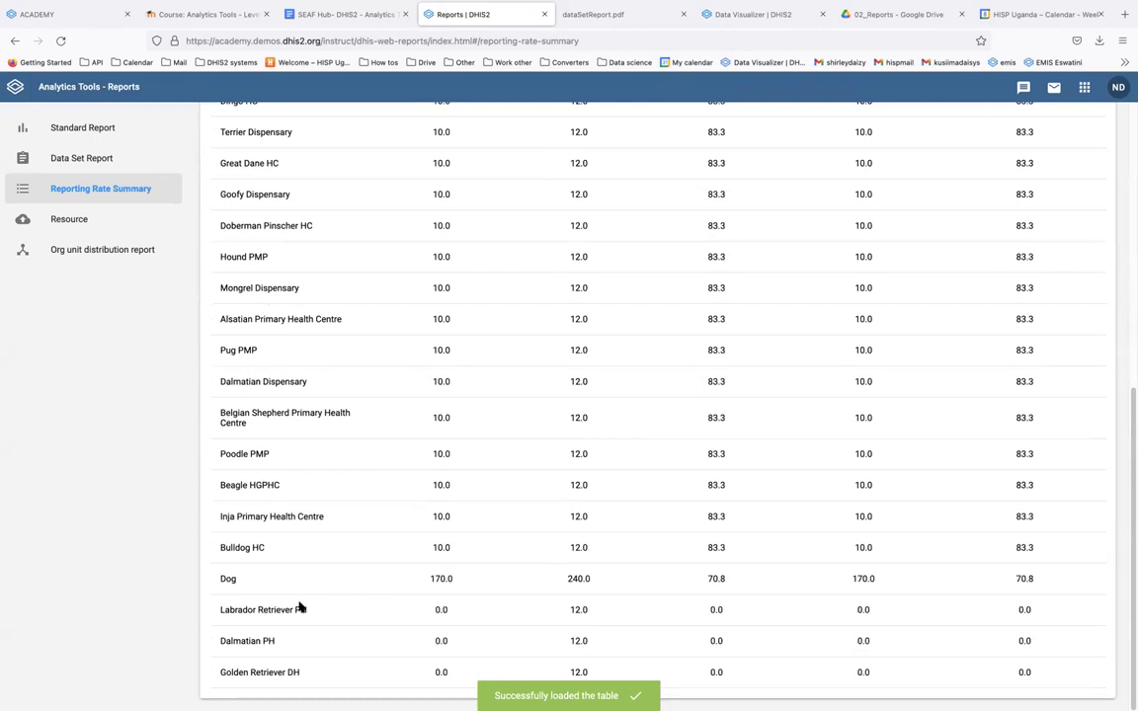
{"action": "double_click", "coordinate": [225, 580]}
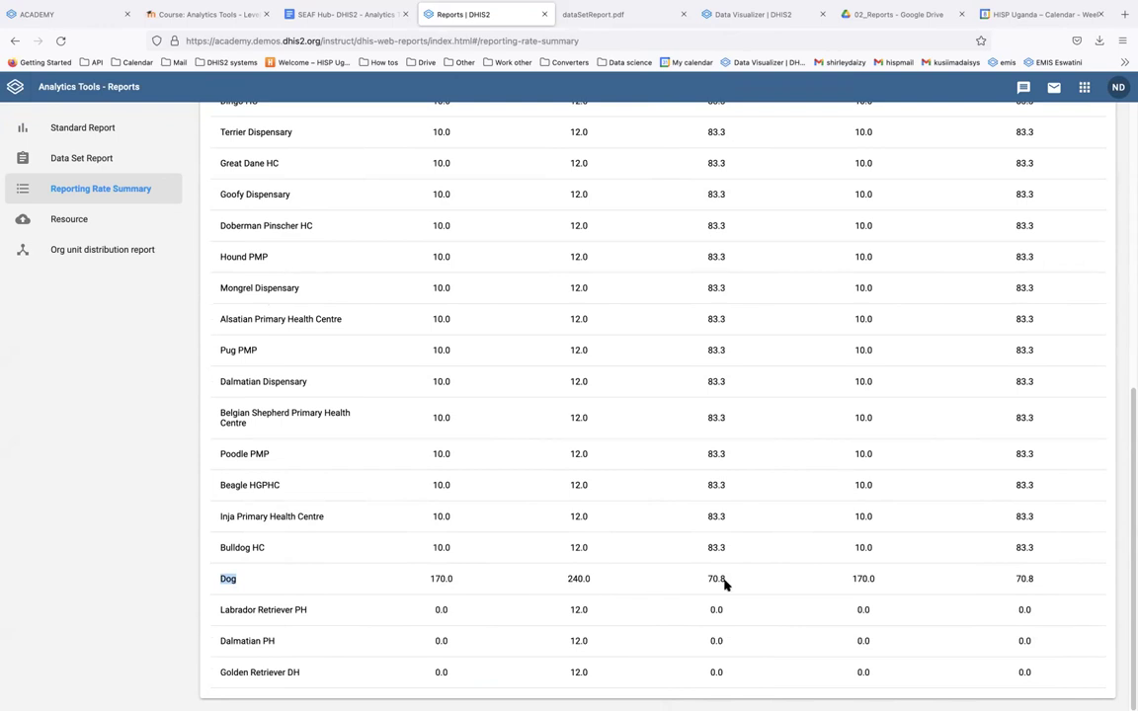
{"action": "scroll", "coordinate": [722, 583], "scroll_direction": "up", "scroll_amount": 5}
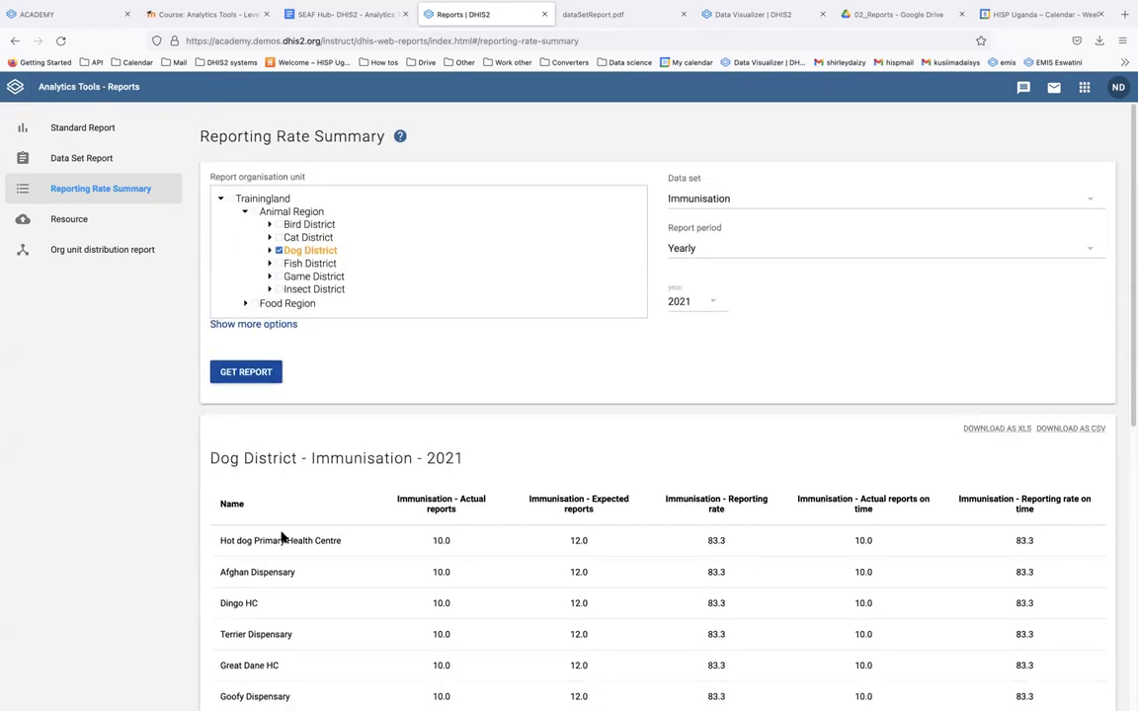
{"action": "scroll", "coordinate": [284, 538], "scroll_direction": "down", "scroll_amount": 1}
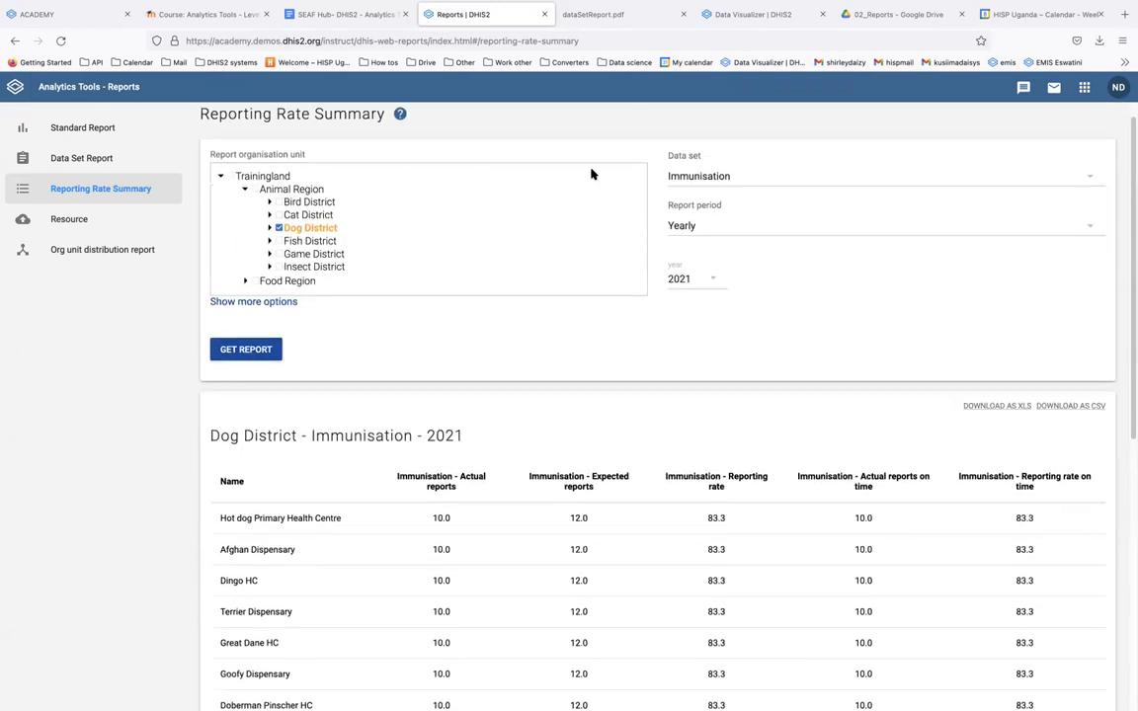
{"action": "scroll", "coordinate": [644, 596], "scroll_direction": "down", "scroll_amount": 1}
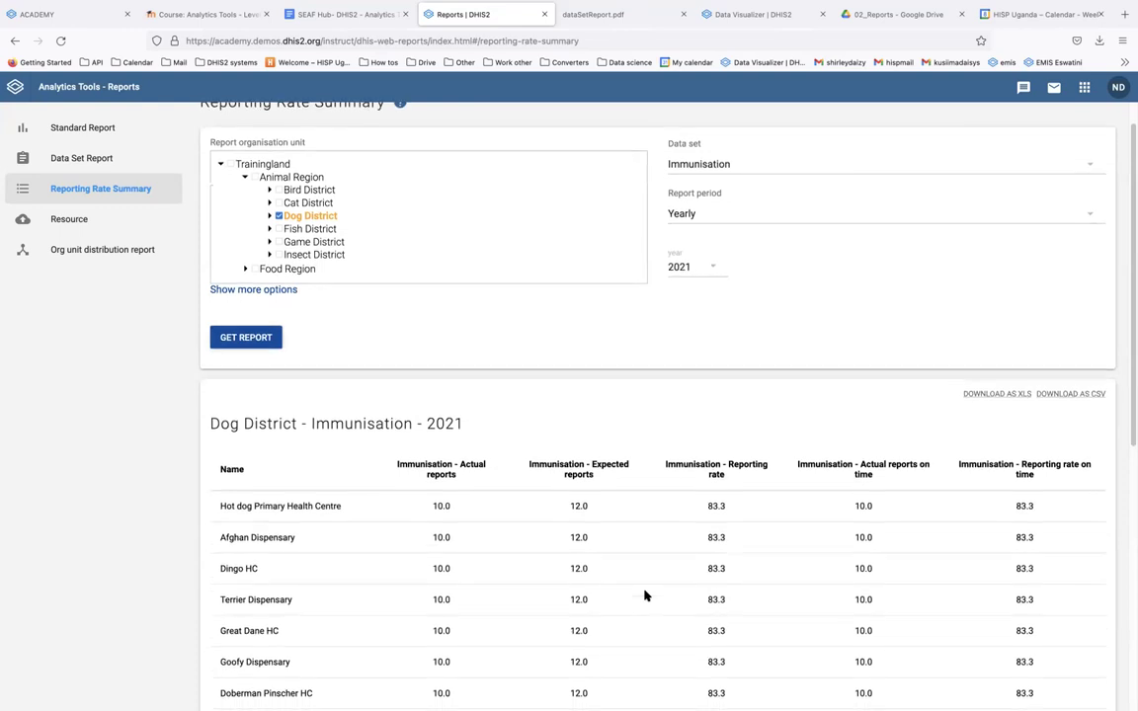
{"action": "scroll", "coordinate": [644, 596], "scroll_direction": "down", "scroll_amount": 1}
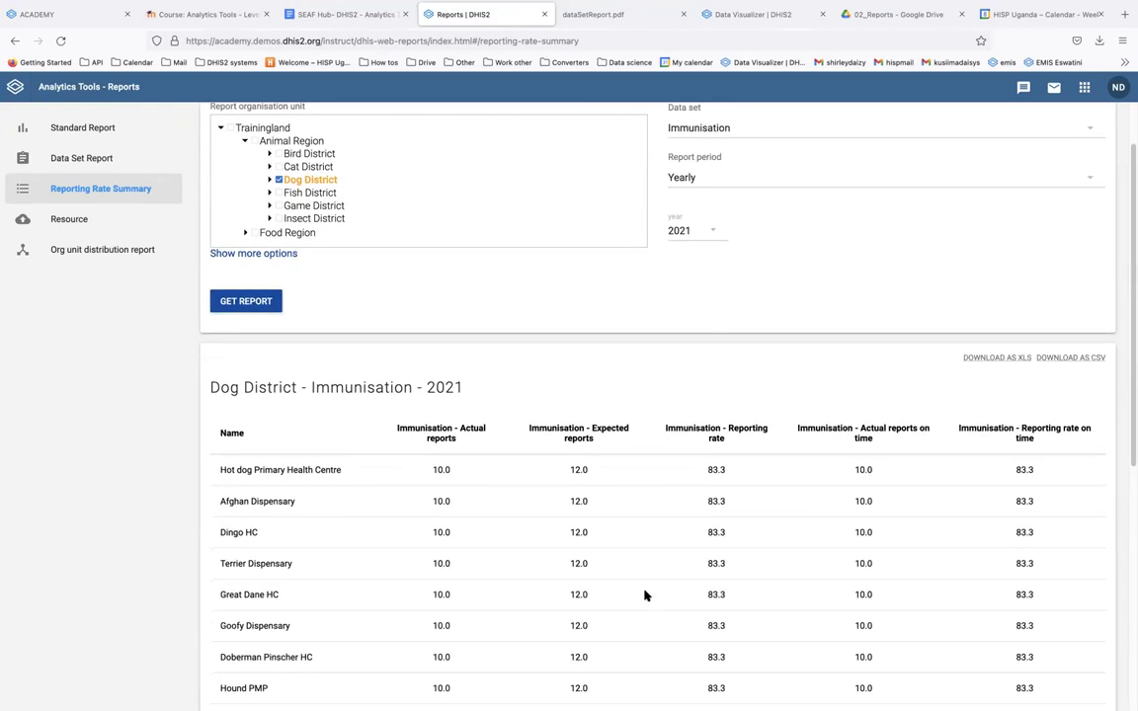
{"action": "scroll", "coordinate": [644, 596], "scroll_direction": "up", "scroll_amount": 3}
{"action": "scroll", "coordinate": [644, 596], "scroll_direction": "down", "scroll_amount": 1}
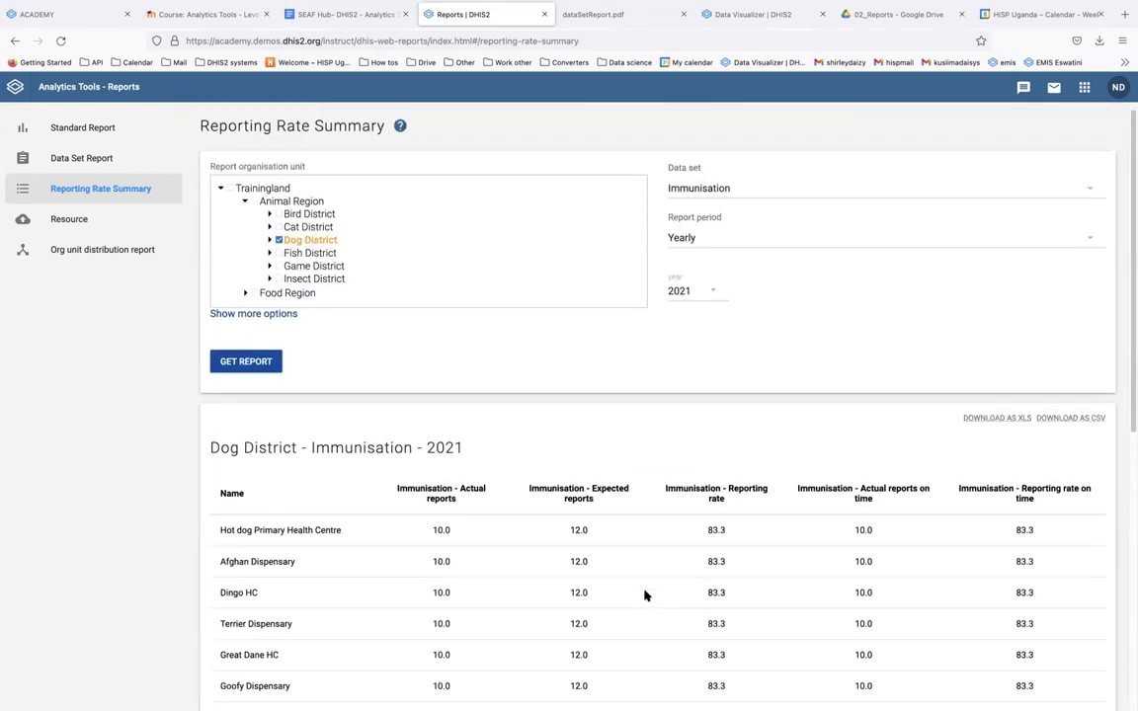
{"action": "scroll", "coordinate": [644, 595], "scroll_direction": "down", "scroll_amount": 1}
{"action": "scroll", "coordinate": [644, 596], "scroll_direction": "down", "scroll_amount": 1}
{"action": "scroll", "coordinate": [644, 596], "scroll_direction": "down", "scroll_amount": 2}
{"action": "scroll", "coordinate": [644, 596], "scroll_direction": "up", "scroll_amount": 4}
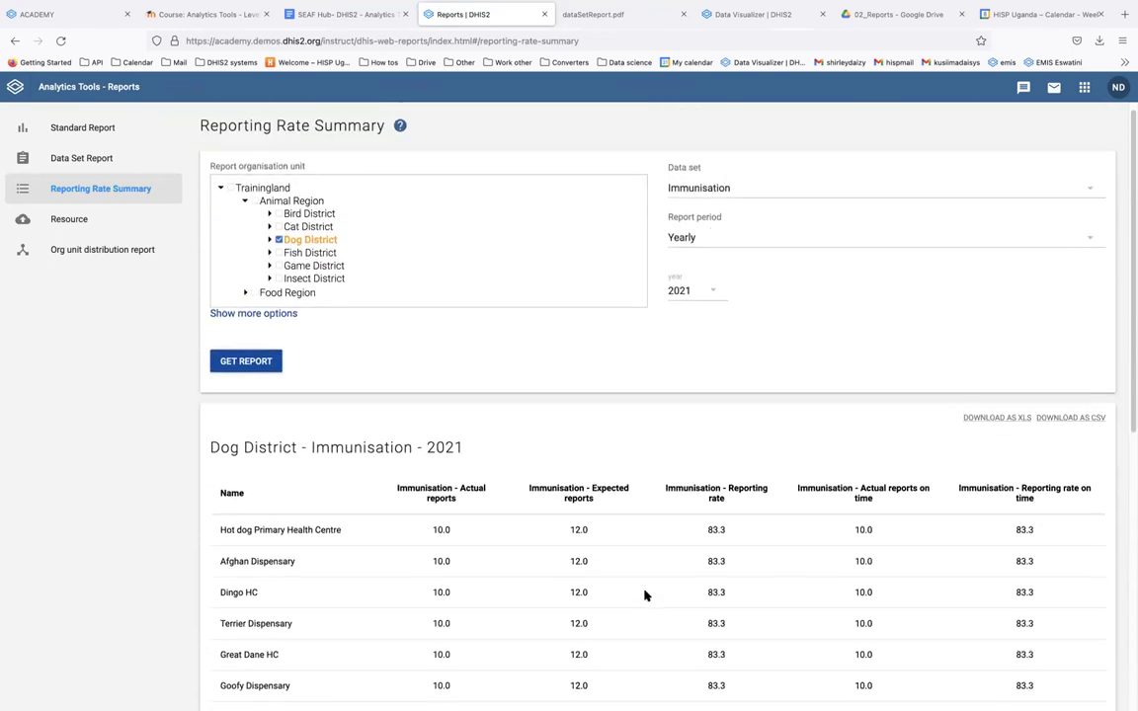
{"action": "scroll", "coordinate": [514, 479], "scroll_direction": "up", "scroll_amount": 1}
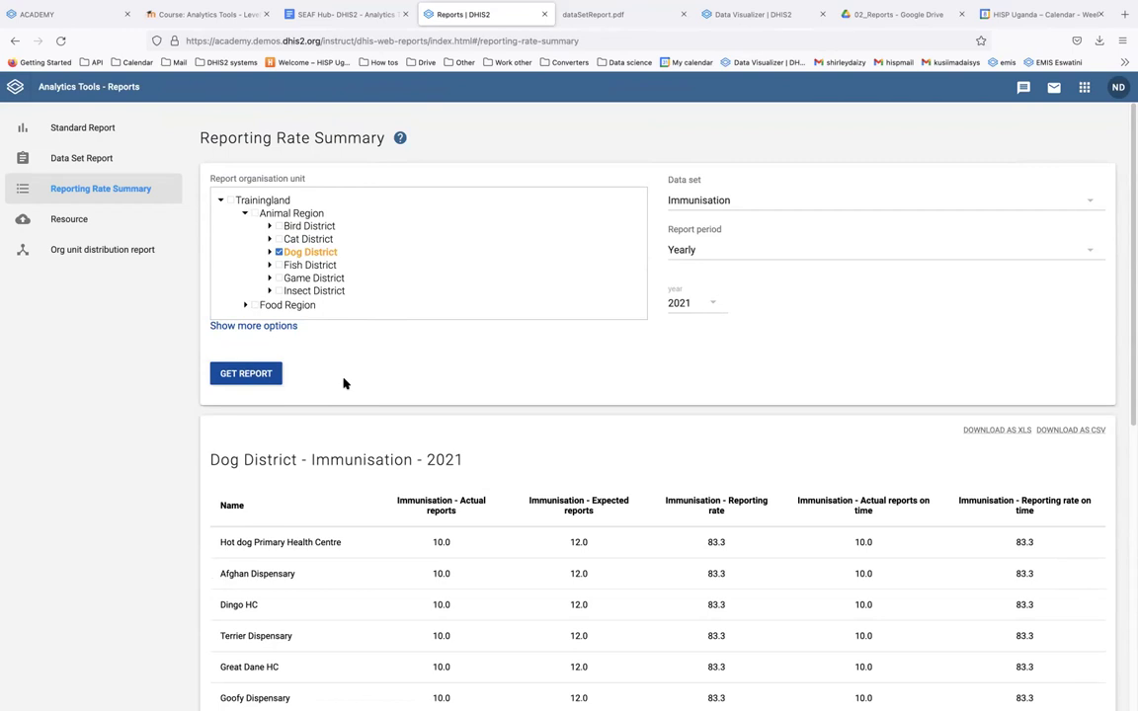
{"action": "scroll", "coordinate": [587, 533], "scroll_direction": "down", "scroll_amount": 3}
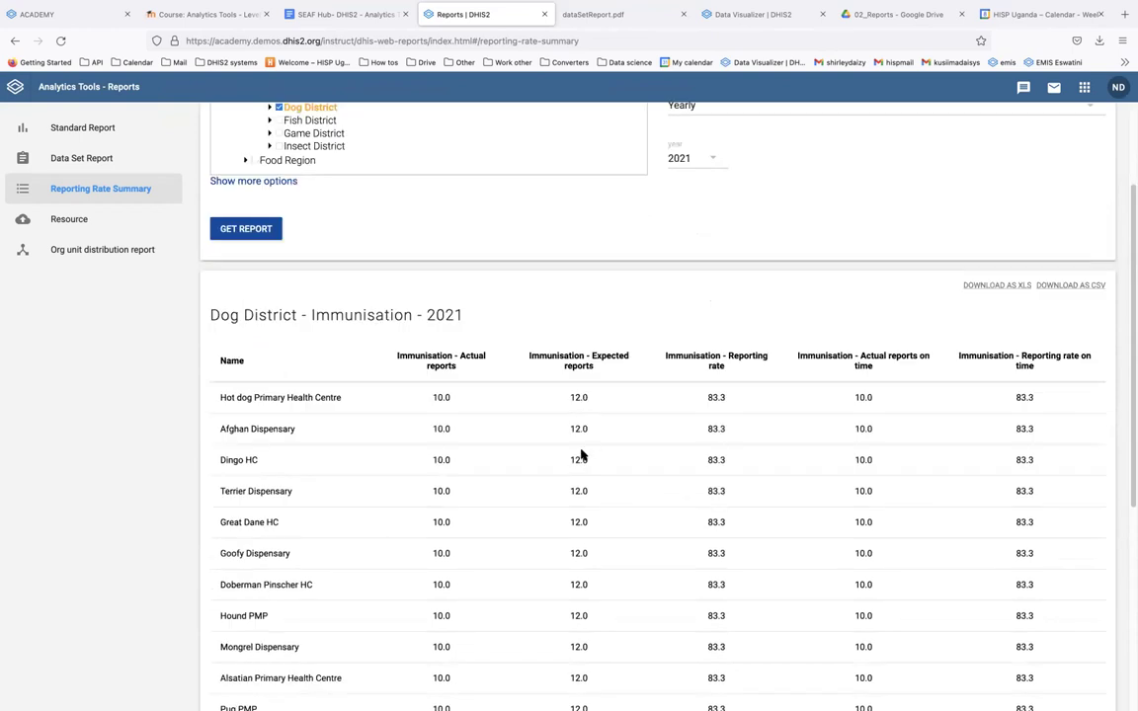
{"action": "scroll", "coordinate": [612, 395], "scroll_direction": "up", "scroll_amount": 3}
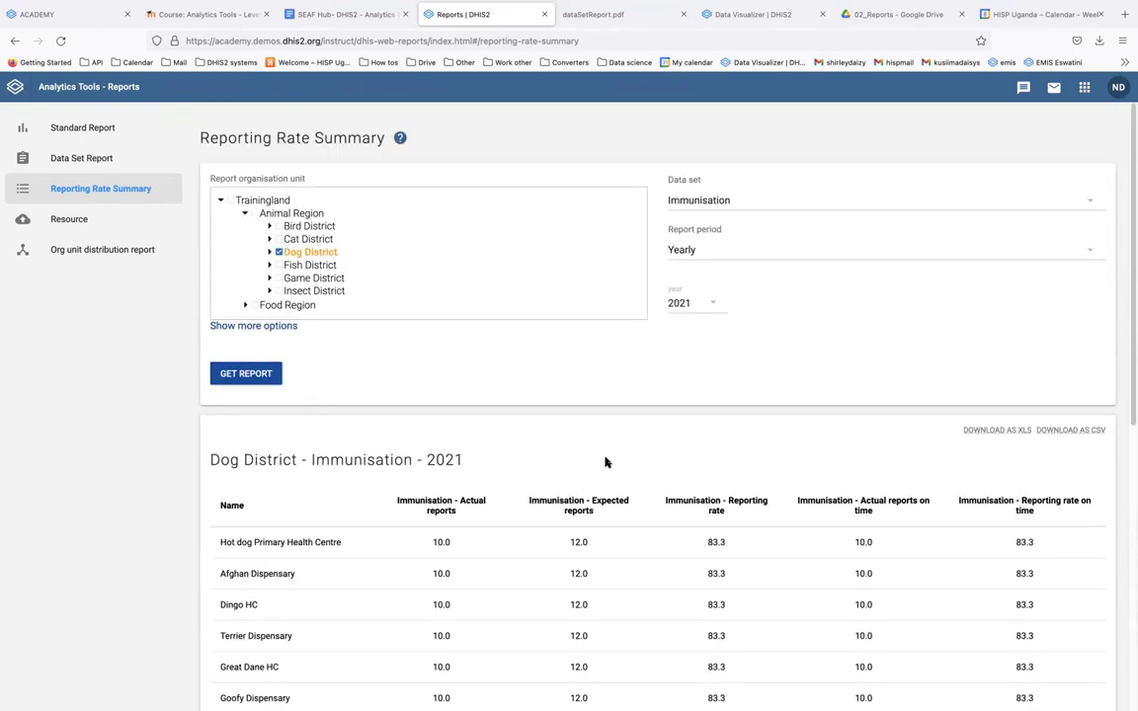
{"action": "scroll", "coordinate": [607, 469], "scroll_direction": "down", "scroll_amount": 1}
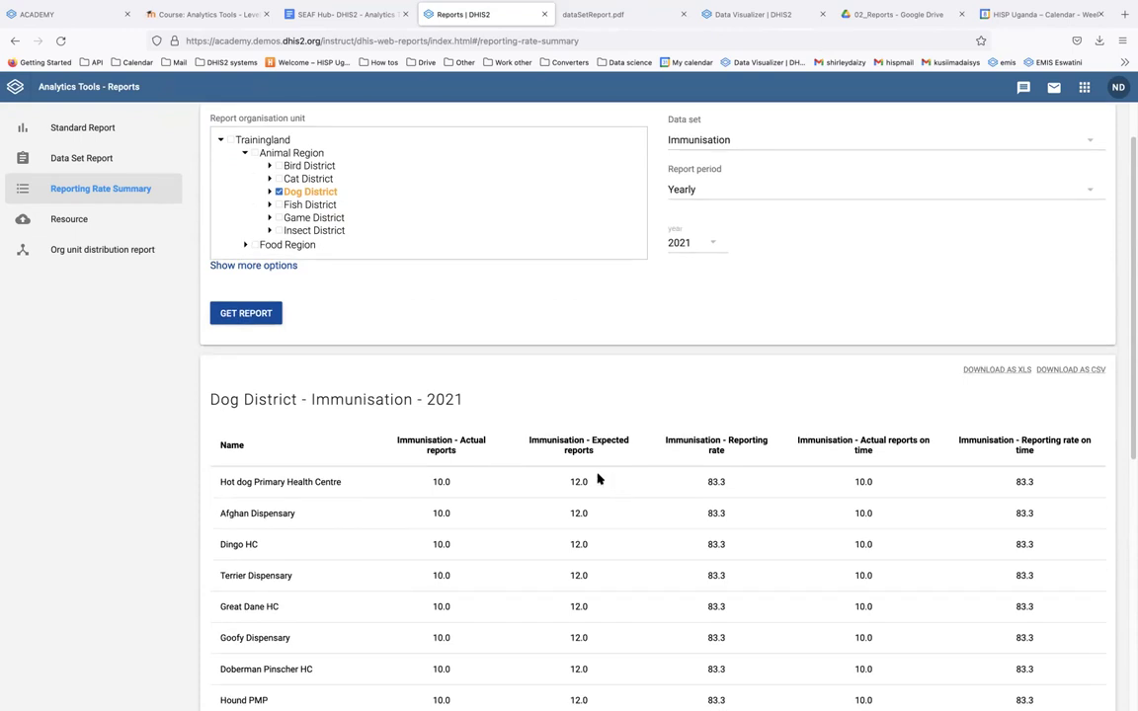
{"action": "scroll", "coordinate": [598, 479], "scroll_direction": "down", "scroll_amount": 1}
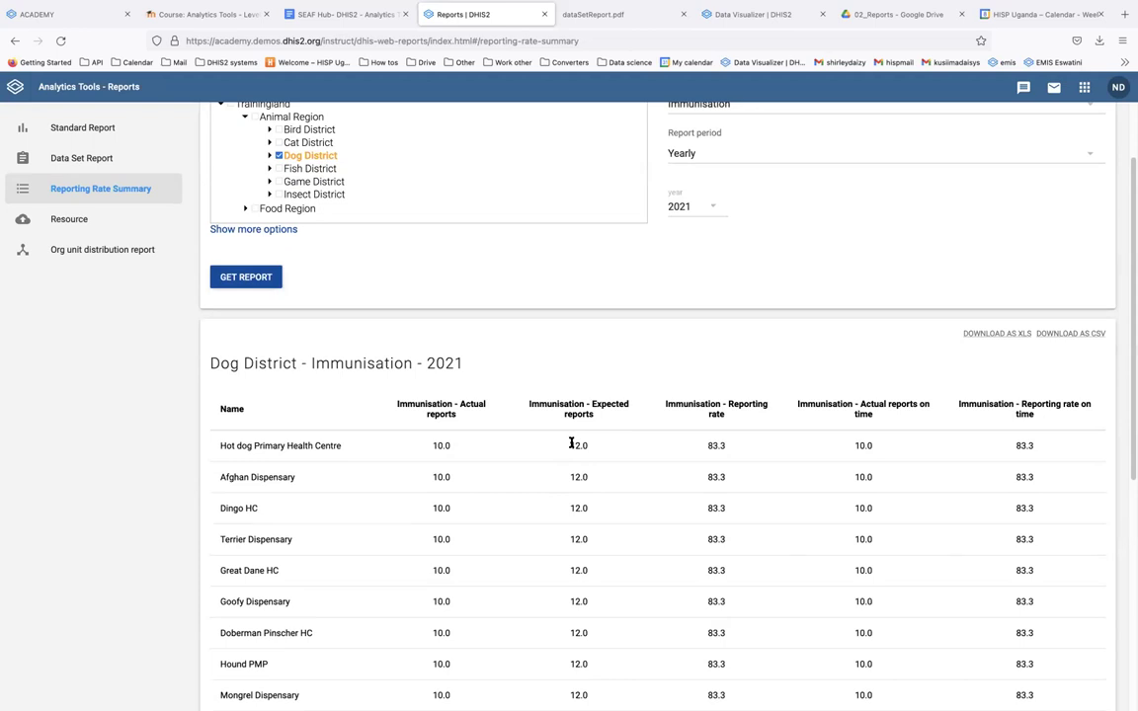
{"action": "left_click_drag", "start_coordinate": [570, 477], "coordinate": [583, 508]}
{"action": "scroll", "coordinate": [599, 504], "scroll_direction": "down", "scroll_amount": 9}
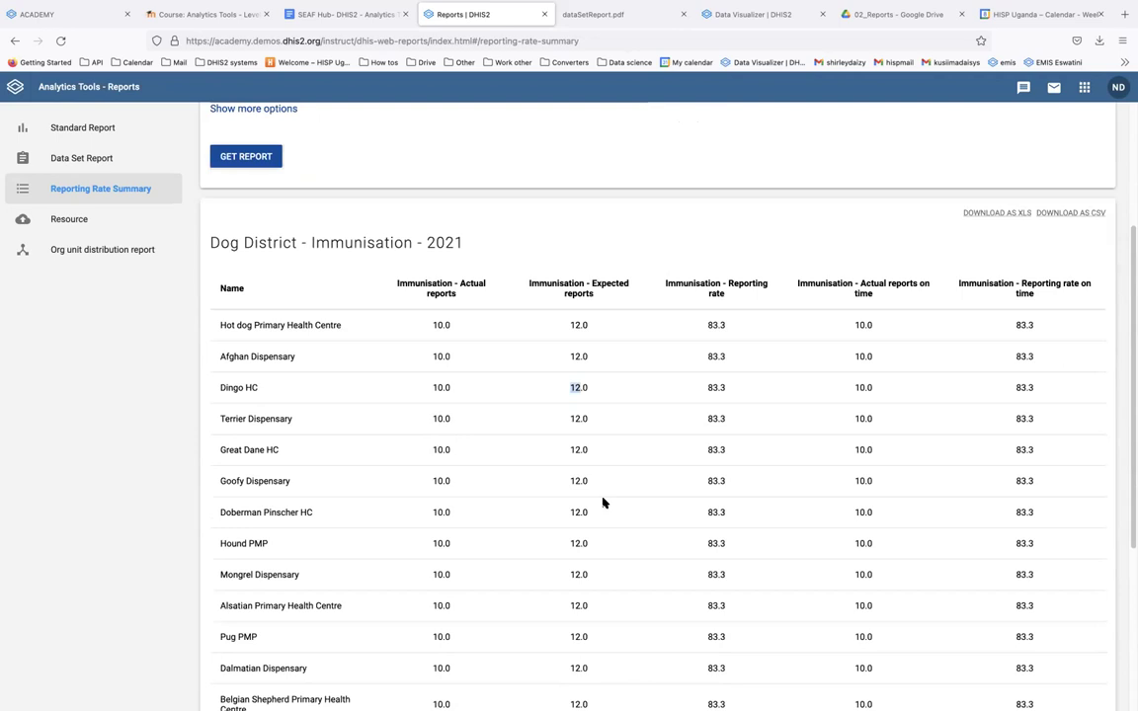
{"action": "scroll", "coordinate": [603, 502], "scroll_direction": "down", "scroll_amount": 2}
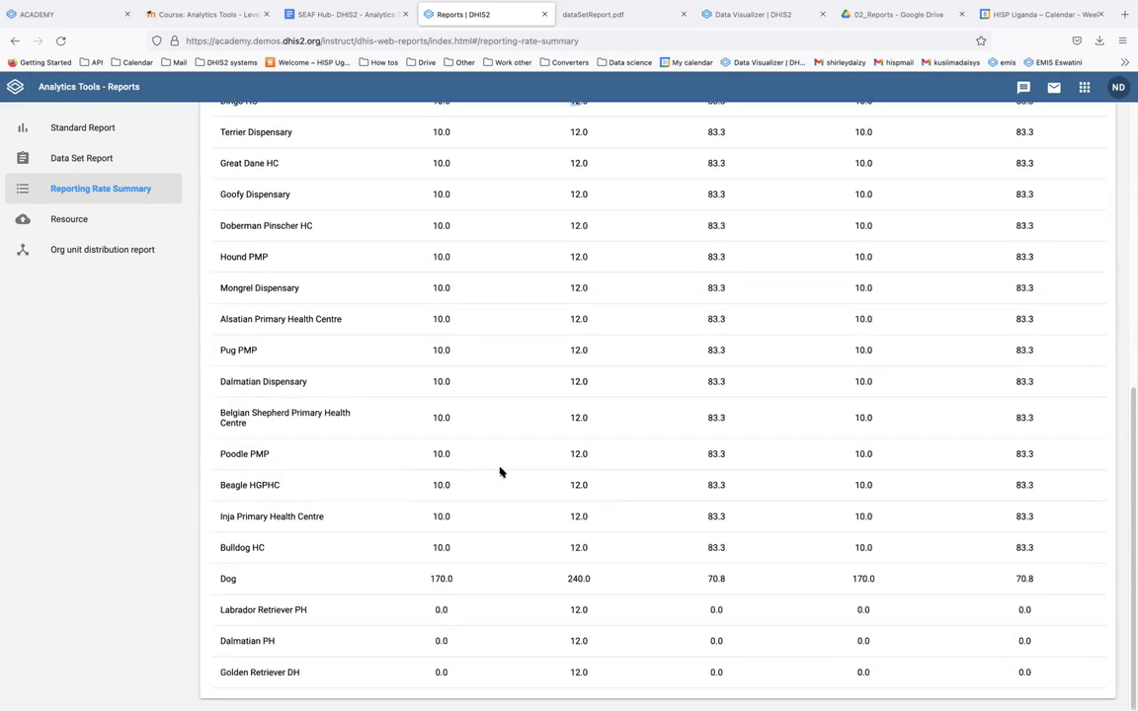
{"action": "scroll", "coordinate": [499, 472], "scroll_direction": "up", "scroll_amount": 8}
{"action": "scroll", "coordinate": [476, 435], "scroll_direction": "down", "scroll_amount": 8}
{"action": "scroll", "coordinate": [551, 587], "scroll_direction": "up", "scroll_amount": 8}
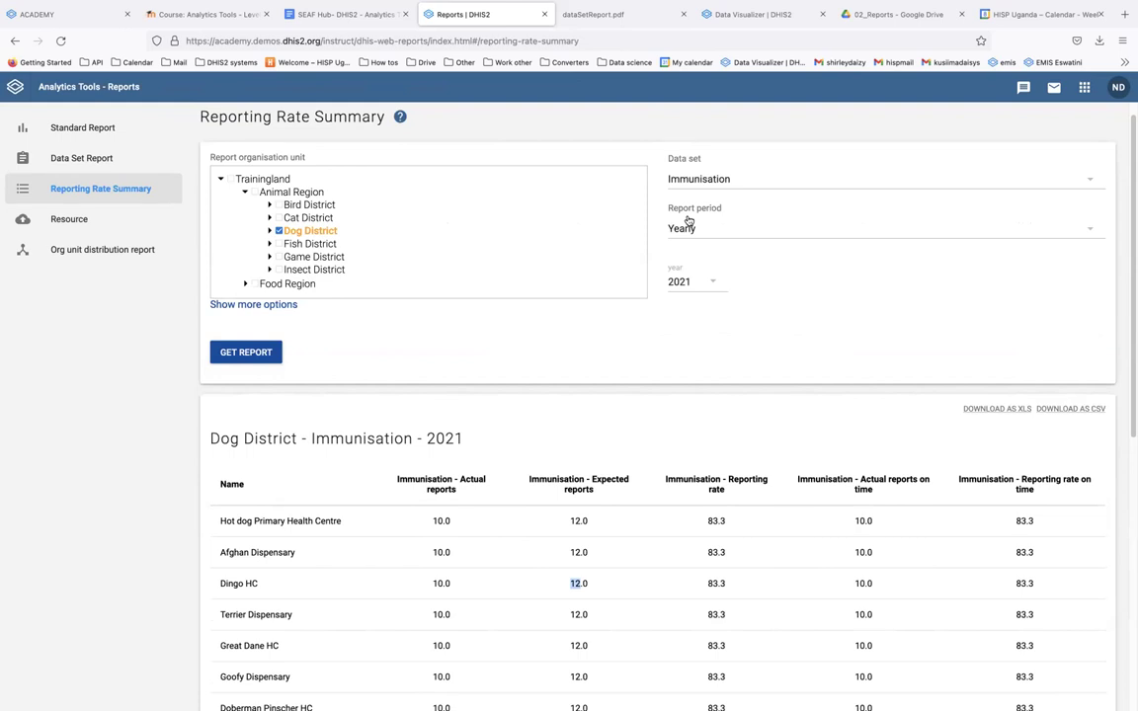
{"action": "scroll", "coordinate": [686, 454], "scroll_direction": "down", "scroll_amount": 2}
{"action": "scroll", "coordinate": [686, 451], "scroll_direction": "up", "scroll_amount": 3}
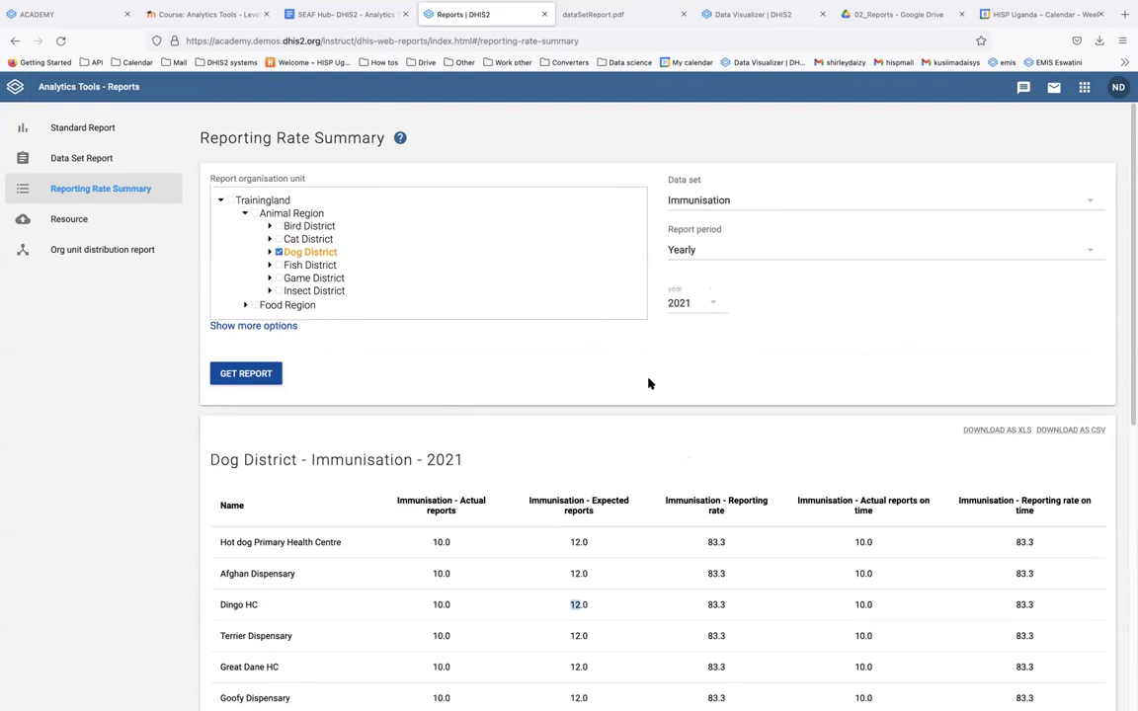
{"action": "scroll", "coordinate": [649, 383], "scroll_direction": "down", "scroll_amount": 5}
{"action": "scroll", "coordinate": [649, 383], "scroll_direction": "down", "scroll_amount": 5}
{"action": "scroll", "coordinate": [325, 383], "scroll_direction": "up", "scroll_amount": 10}
- Select Game District as the report organisation unit and keep Yearly as the report period
{"action": "triple_click", "coordinate": [258, 238]}
{"action": "left_click", "coordinate": [287, 239]}
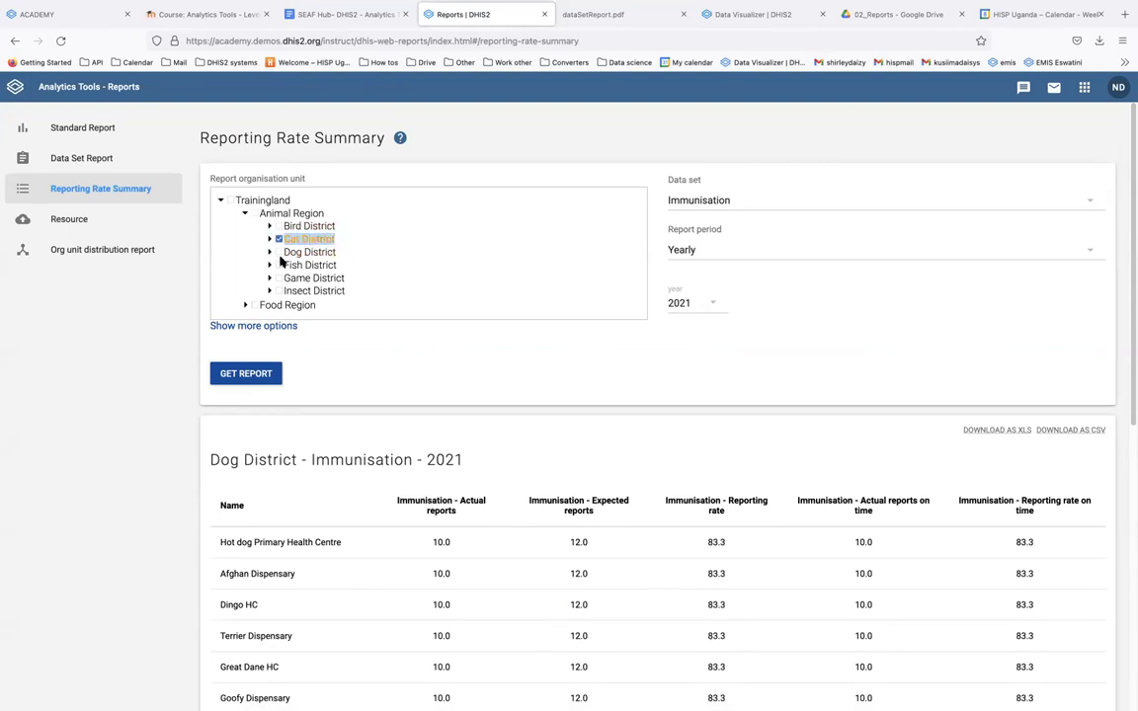
{"action": "left_click", "coordinate": [716, 257]}
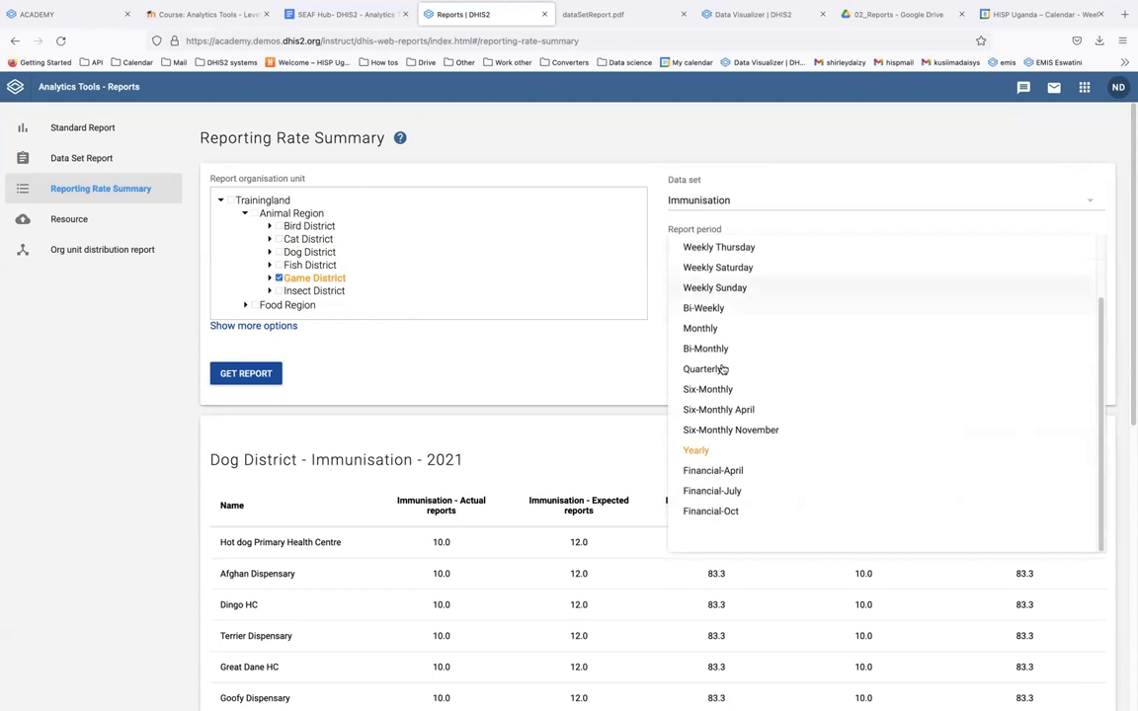
{"action": "left_click", "coordinate": [636, 363]}
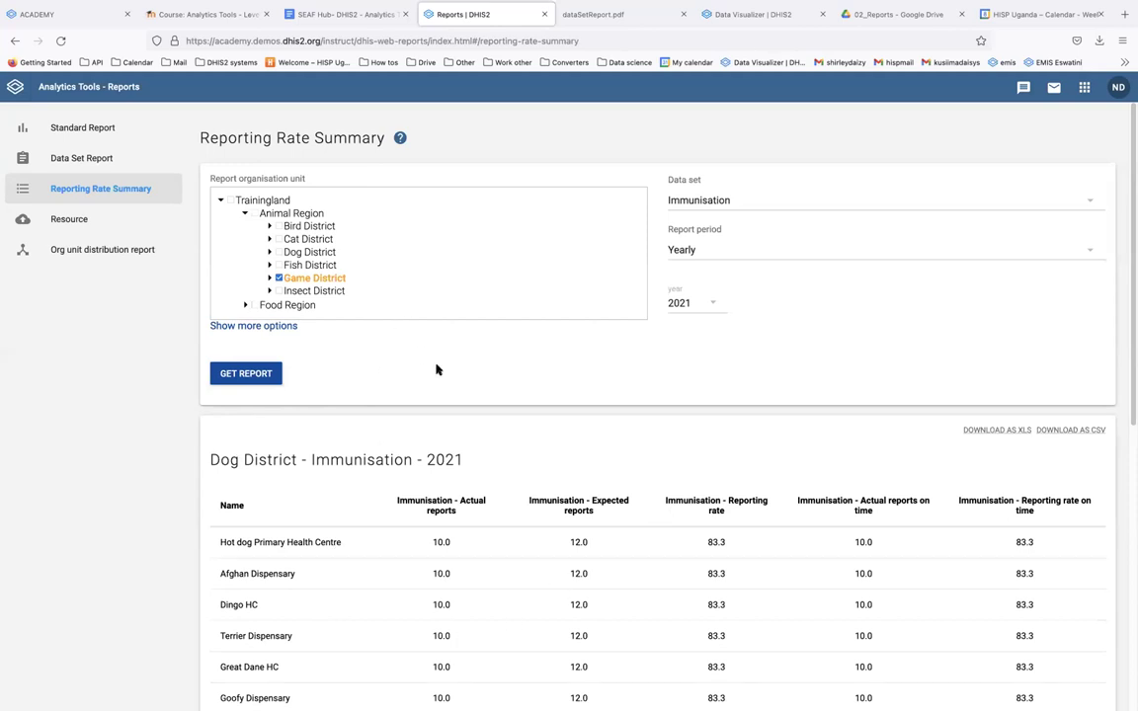
{"action": "mouse_move", "coordinate": [596, 19]}
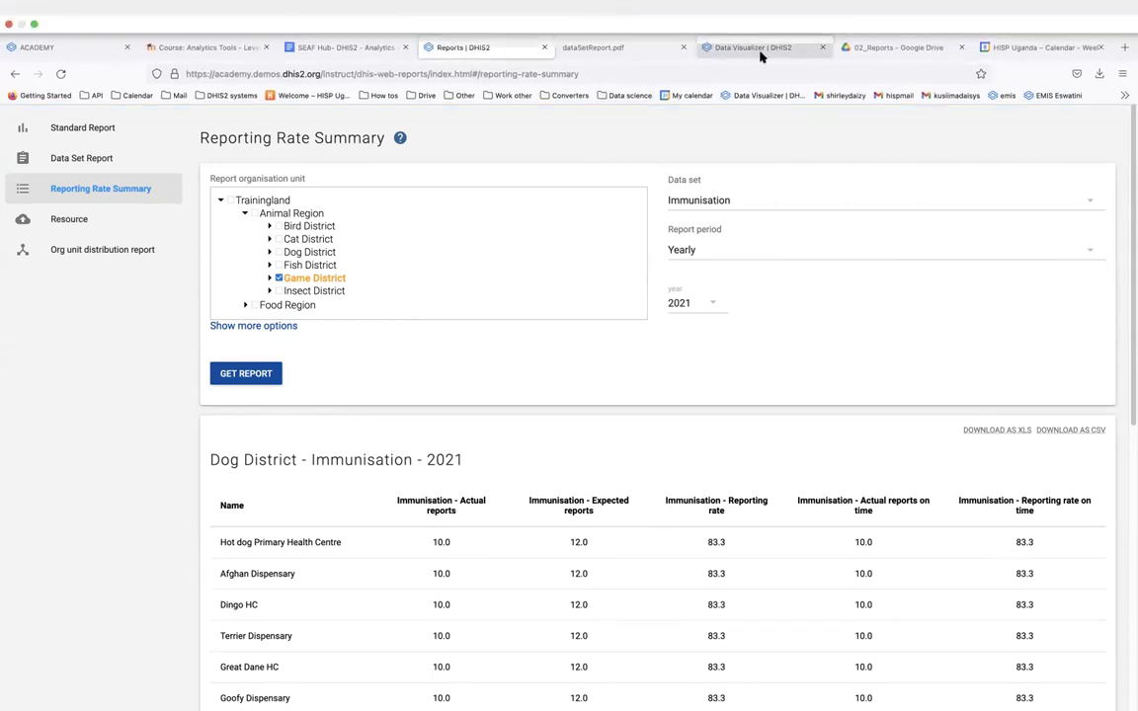
- Switch to the Data Visualizer, reload it, and start a new empty visualization
{"action": "left_click", "coordinate": [754, 45]}
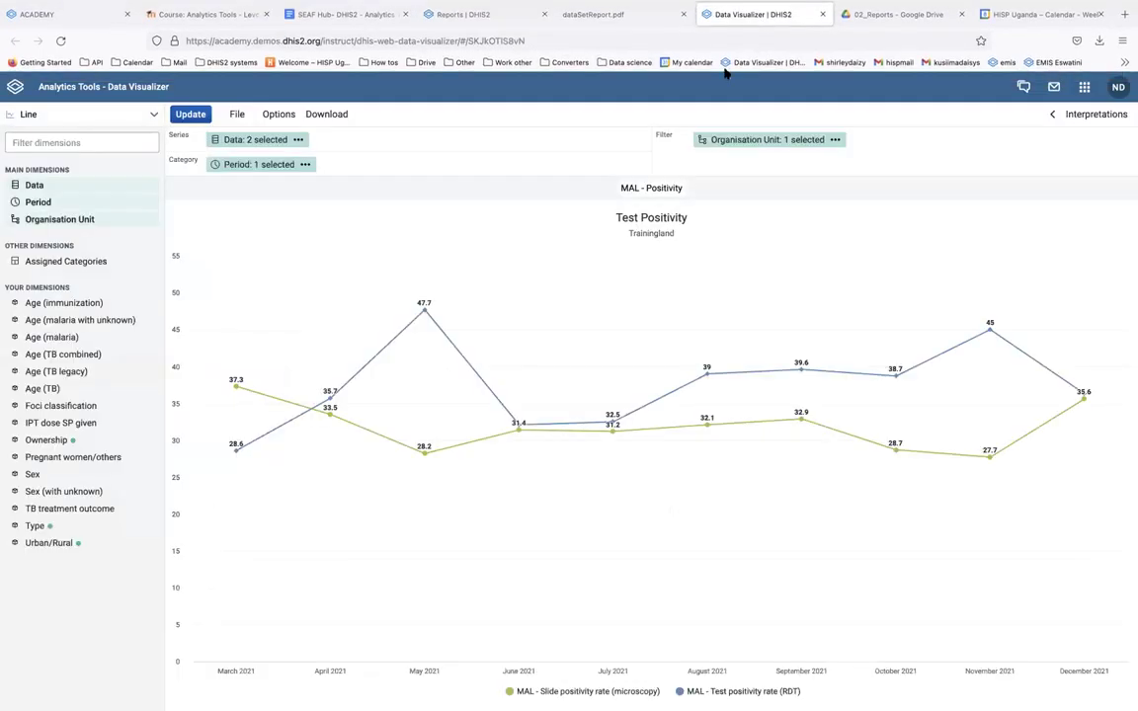
{"action": "left_click", "coordinate": [1119, 91]}
{"action": "left_click", "coordinate": [1119, 91]}
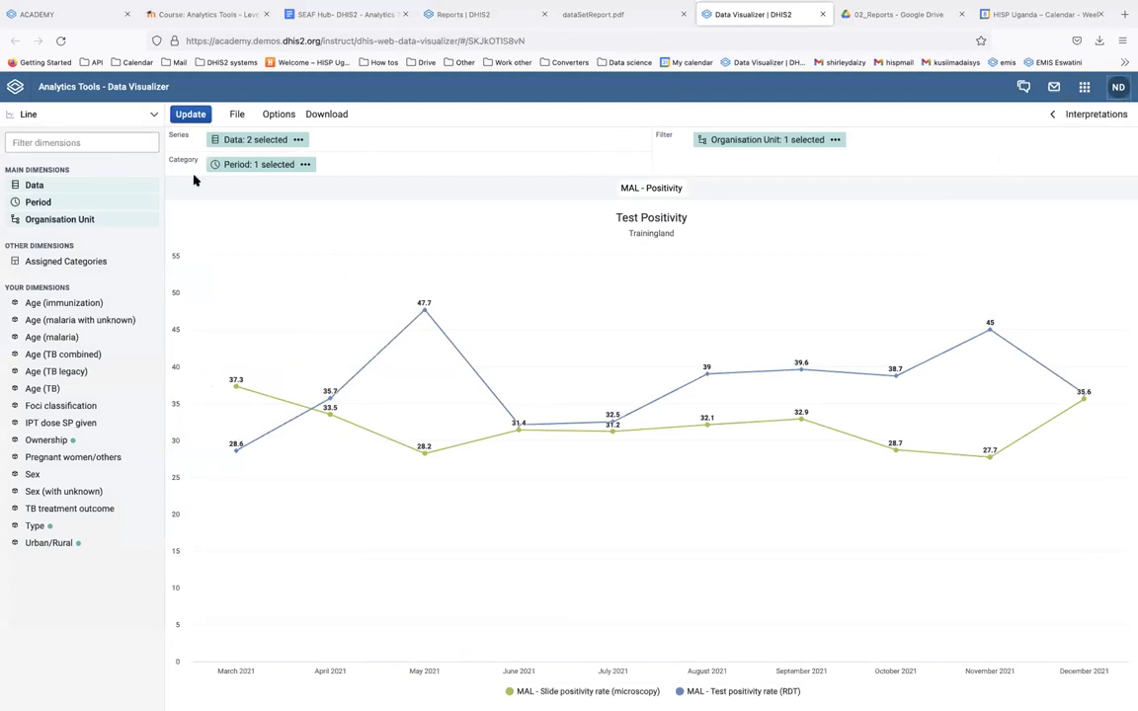
{"action": "left_click", "coordinate": [60, 41]}
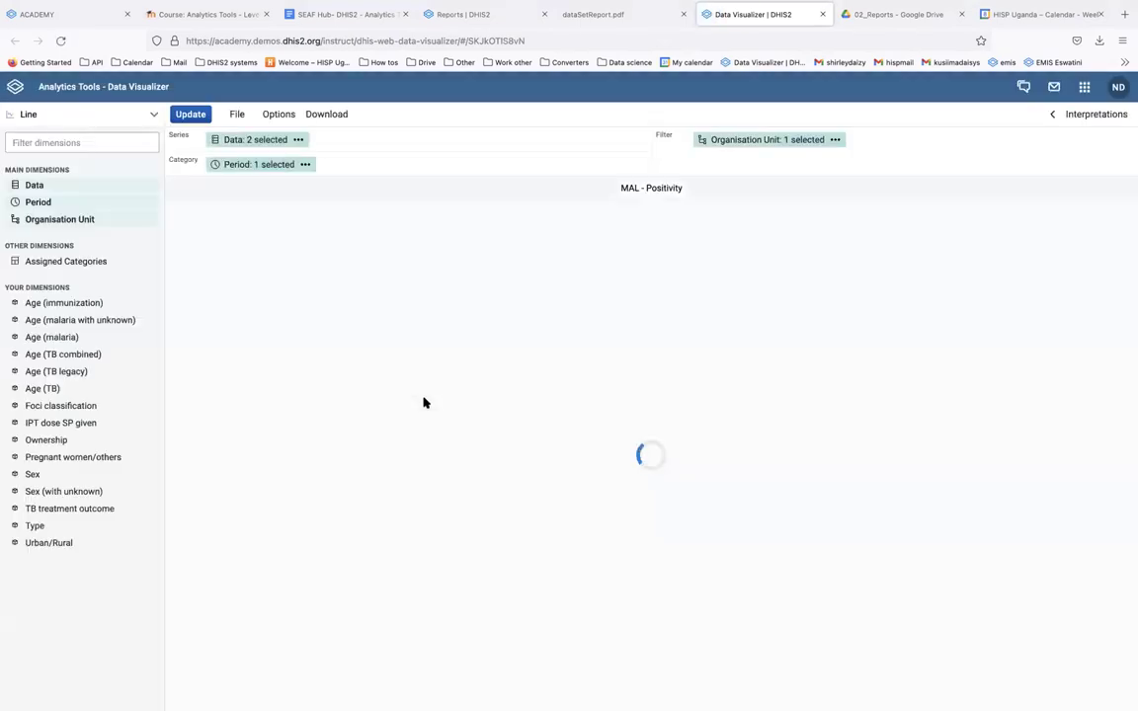
{"action": "left_click", "coordinate": [237, 115]}
{"action": "left_click", "coordinate": [259, 144]}
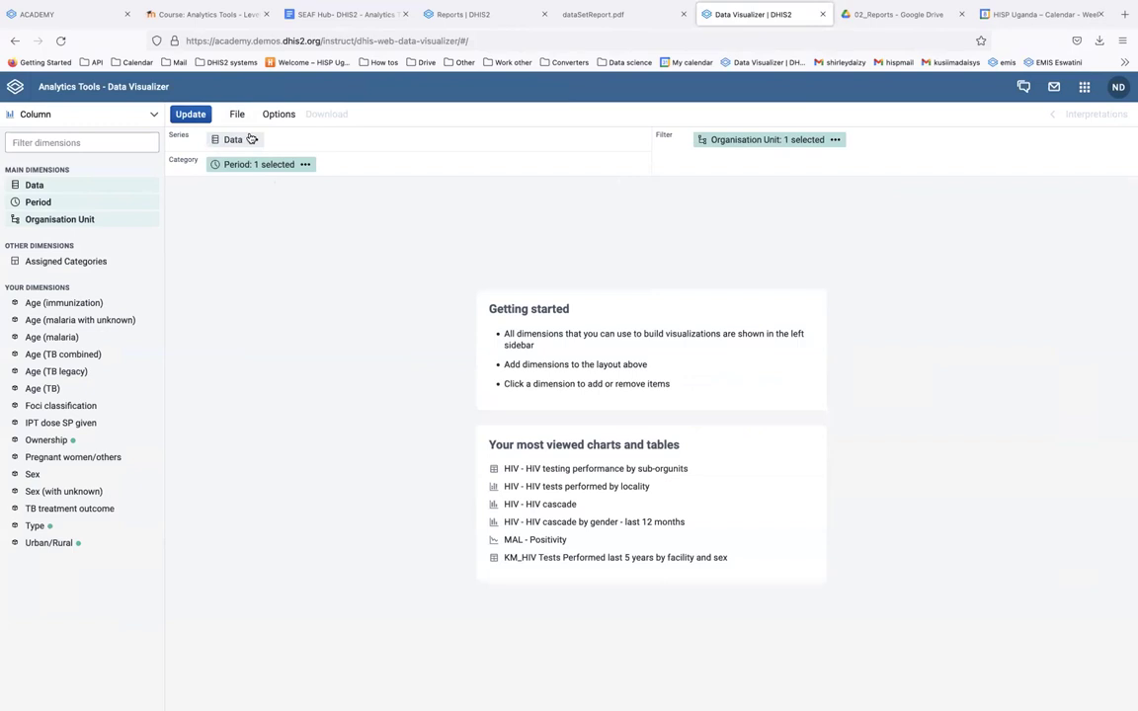
- Open the saved 'EPI - Completeness 2021 months' chart, filtering the list by 'epi - comp'
{"action": "left_click", "coordinate": [277, 116]}
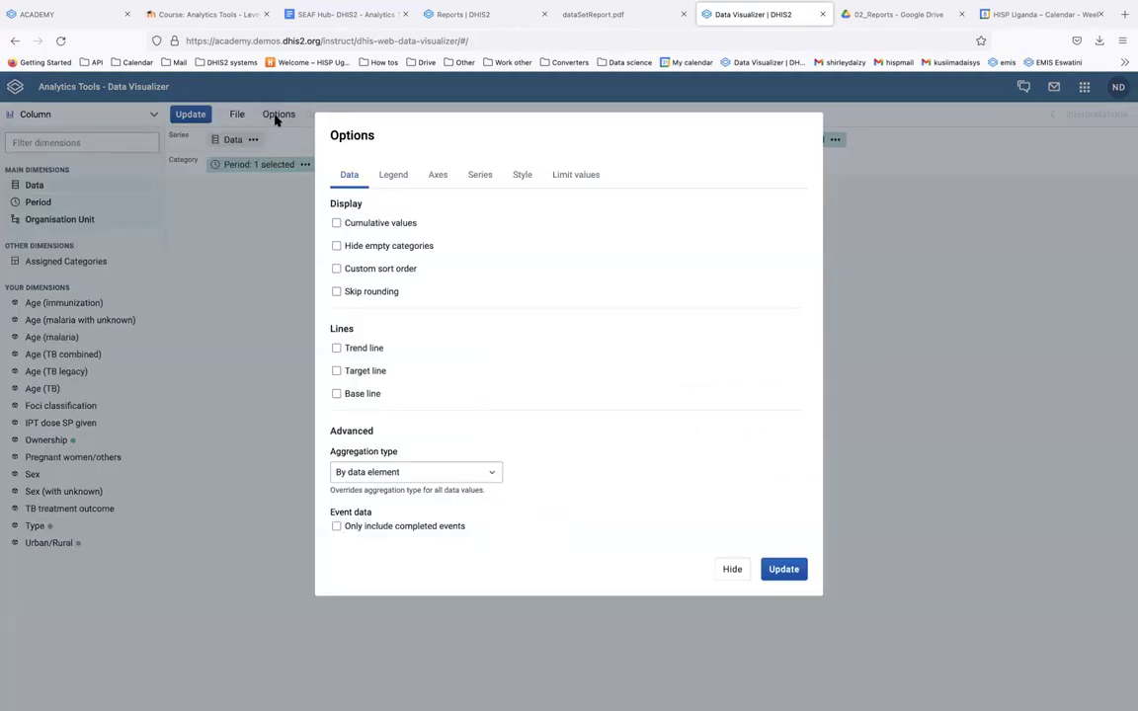
{"action": "left_click", "coordinate": [288, 200]}
{"action": "left_click", "coordinate": [237, 113]}
{"action": "left_click", "coordinate": [247, 194]}
{"action": "left_click", "coordinate": [376, 264]}
{"action": "type", "text": "e"}
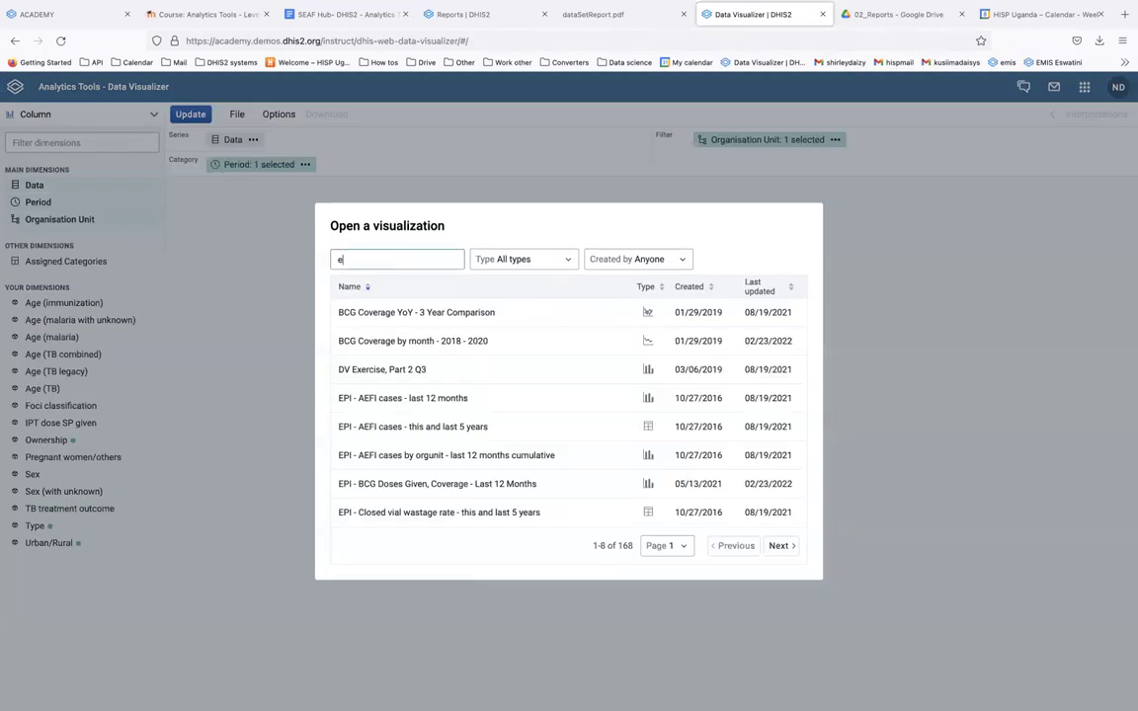
{"action": "type", "text": "pi - comp"}
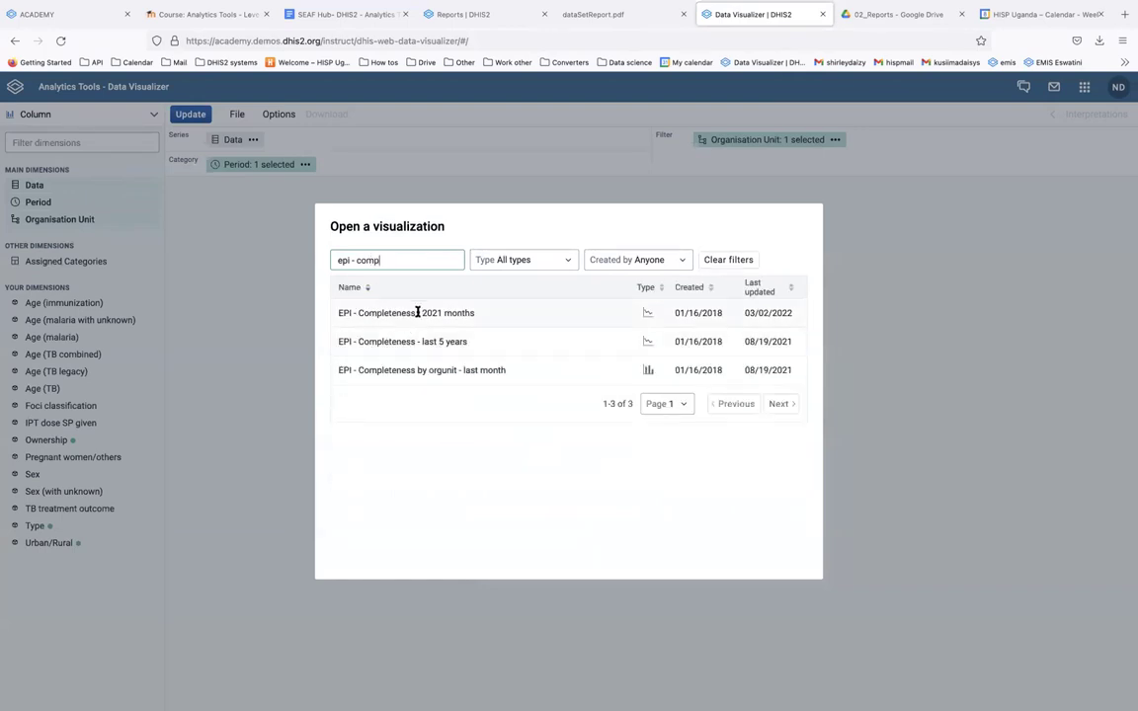
{"action": "left_click", "coordinate": [417, 313]}
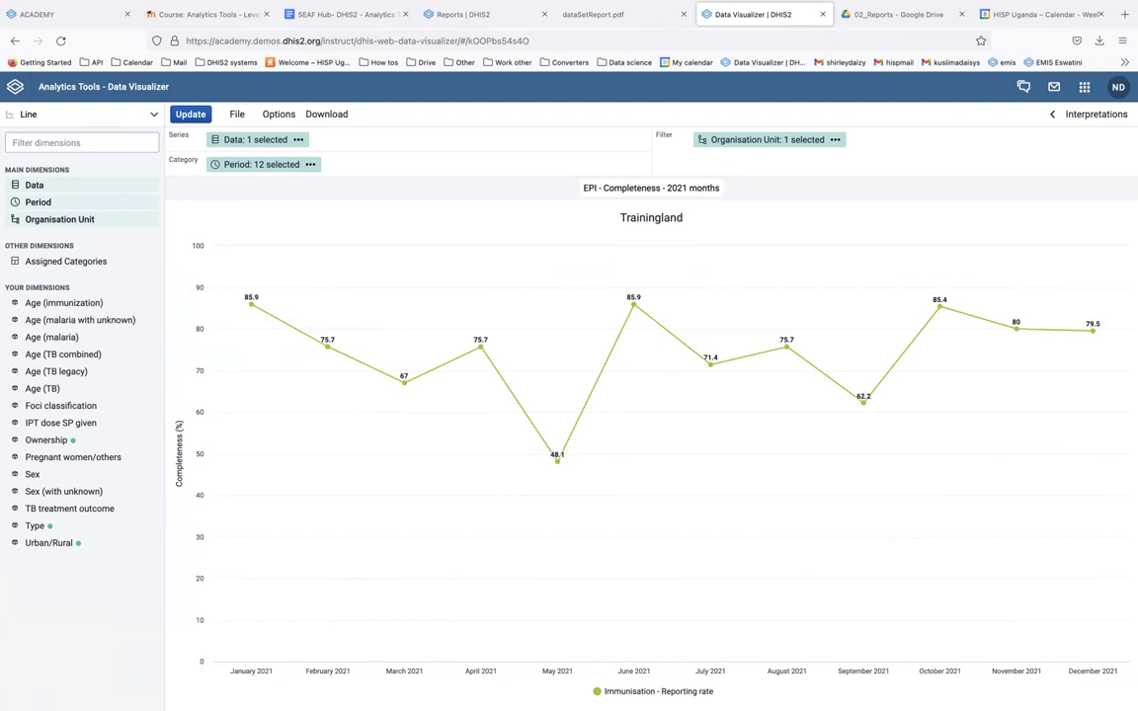
- Add 'HIV Monthly - Reporting rate' from Data sets to the chart's data and update the chart
{"action": "left_click", "coordinate": [256, 141]}
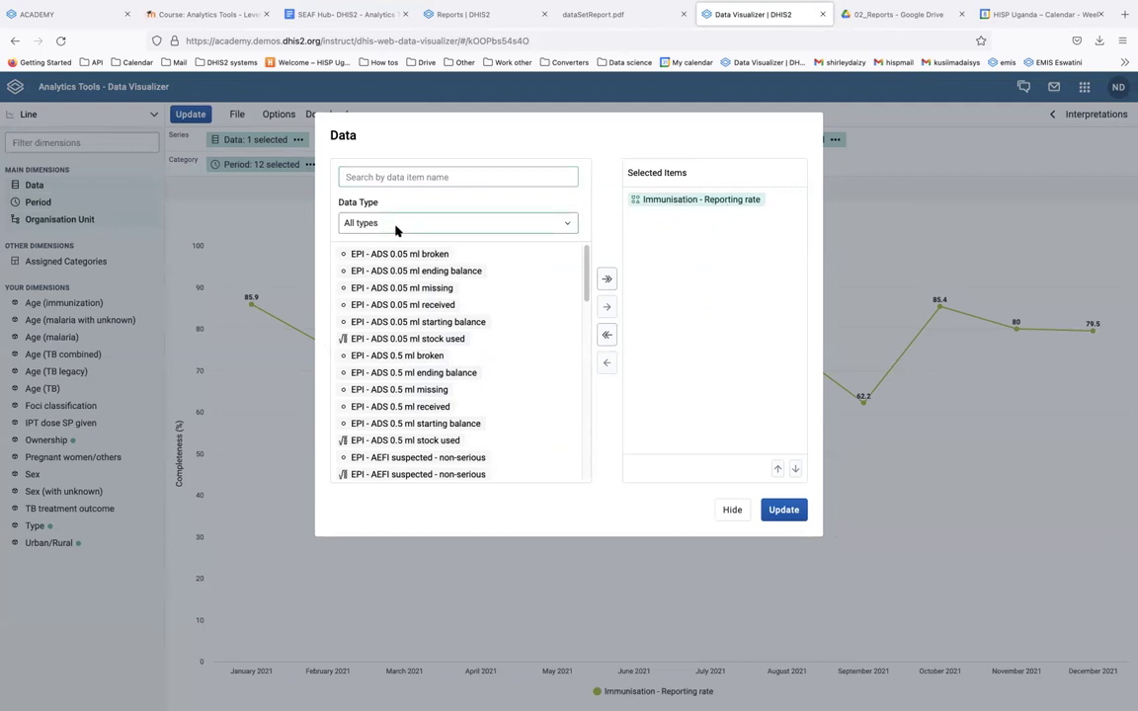
{"action": "left_click", "coordinate": [362, 223]}
{"action": "left_click", "coordinate": [380, 306]}
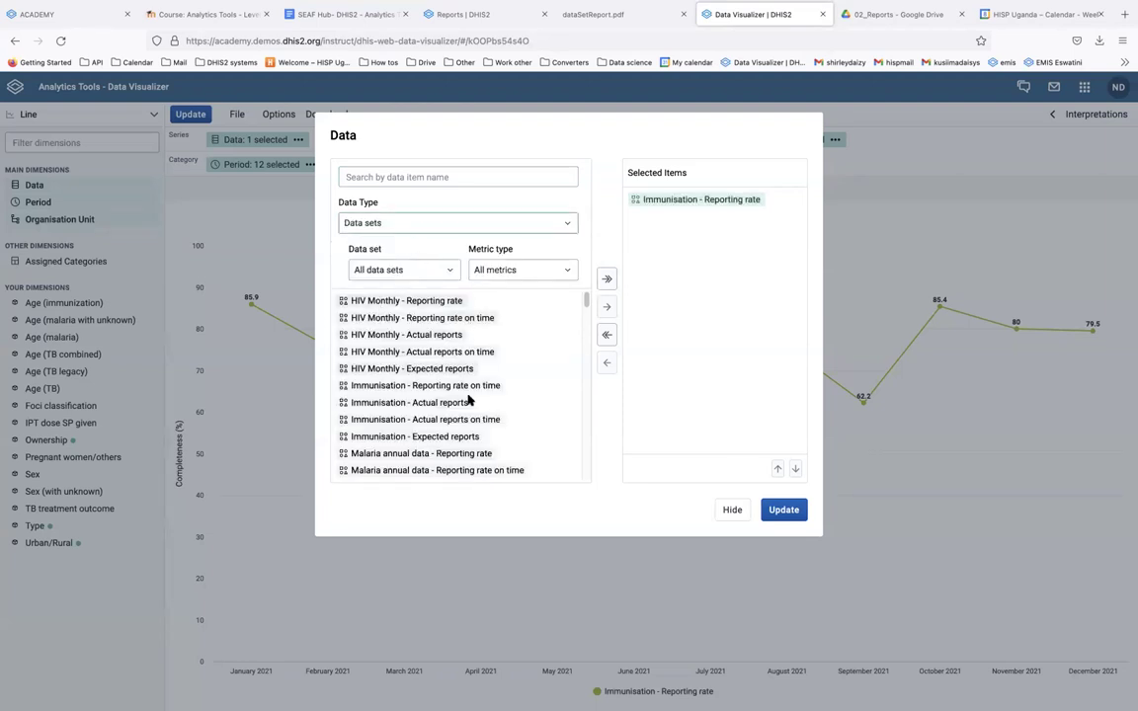
{"action": "scroll", "coordinate": [464, 440], "scroll_direction": "down", "scroll_amount": 5}
{"action": "scroll", "coordinate": [466, 443], "scroll_direction": "up", "scroll_amount": 5}
{"action": "scroll", "coordinate": [455, 449], "scroll_direction": "down", "scroll_amount": 5}
{"action": "scroll", "coordinate": [457, 451], "scroll_direction": "down", "scroll_amount": 3}
{"action": "scroll", "coordinate": [457, 451], "scroll_direction": "up", "scroll_amount": 8}
{"action": "double_click", "coordinate": [405, 300]}
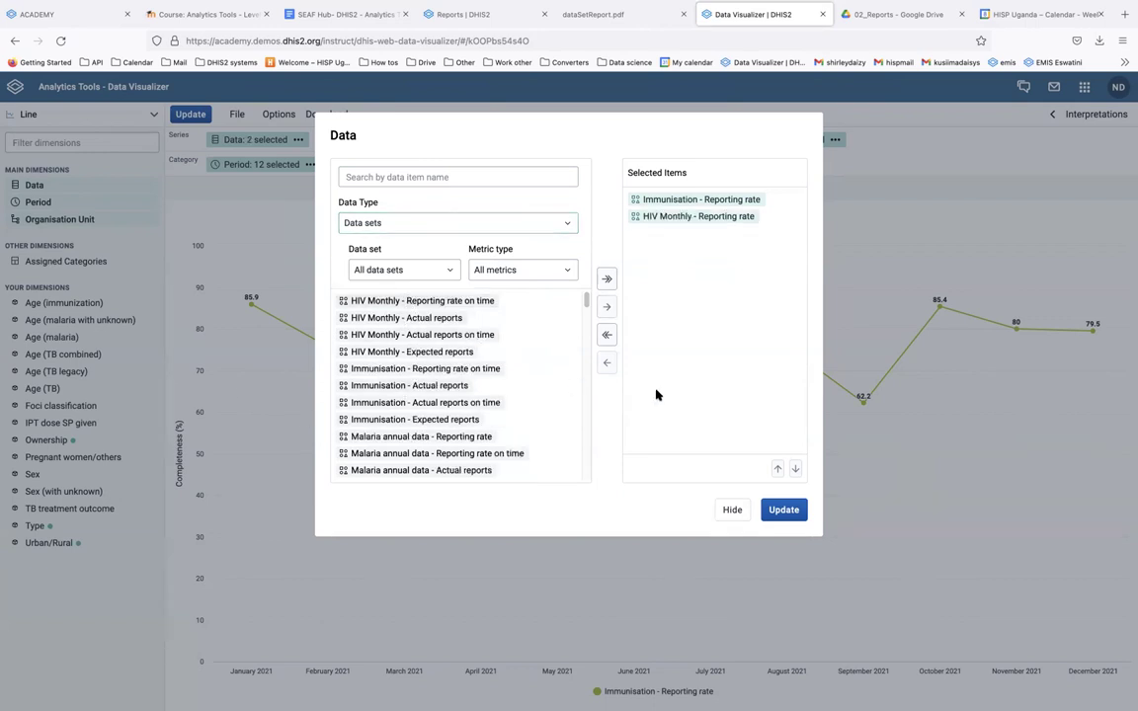
{"action": "left_click", "coordinate": [783, 510]}
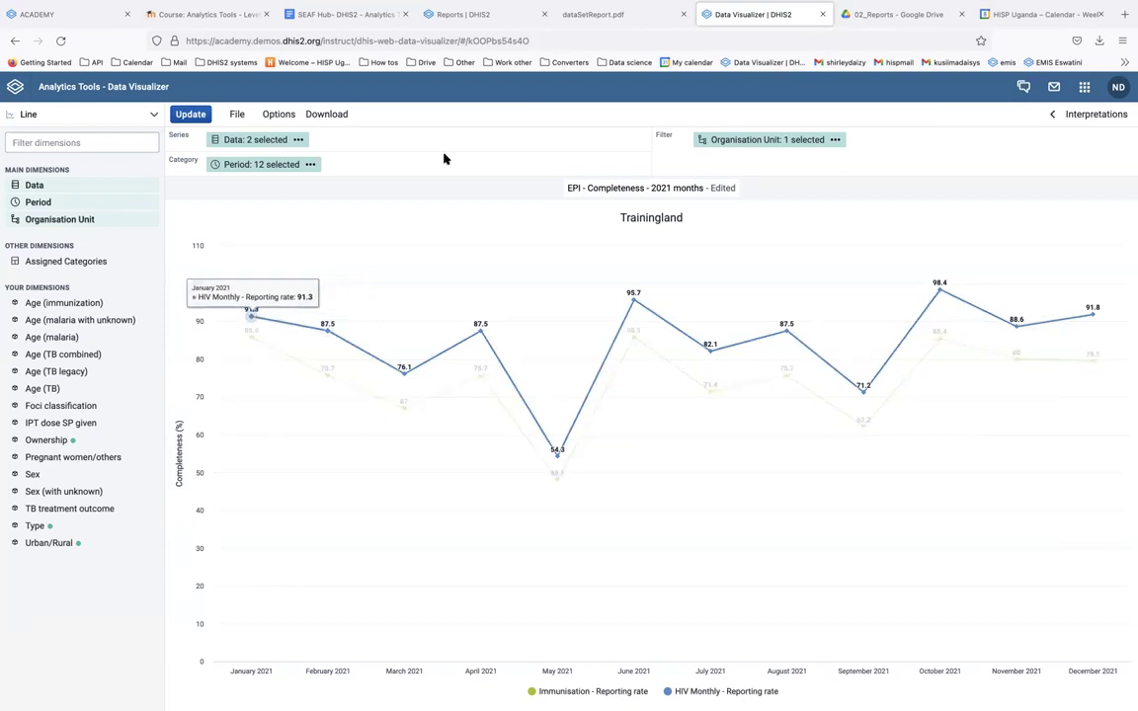
{"action": "mouse_move", "coordinate": [503, 10]}
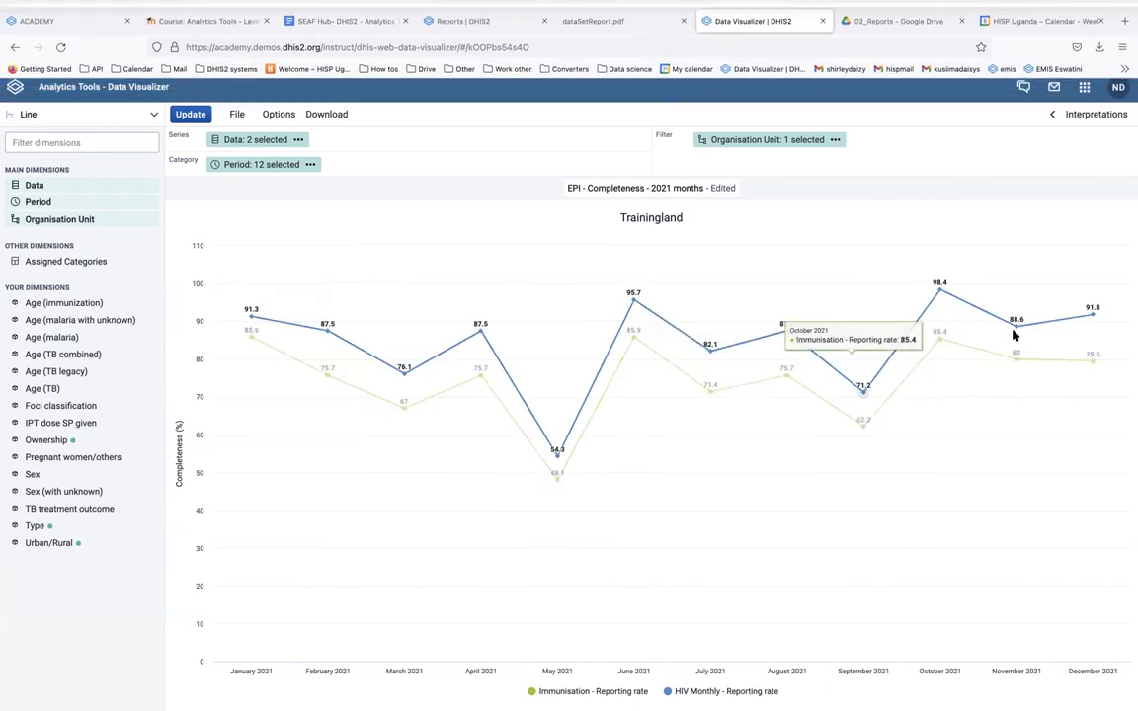